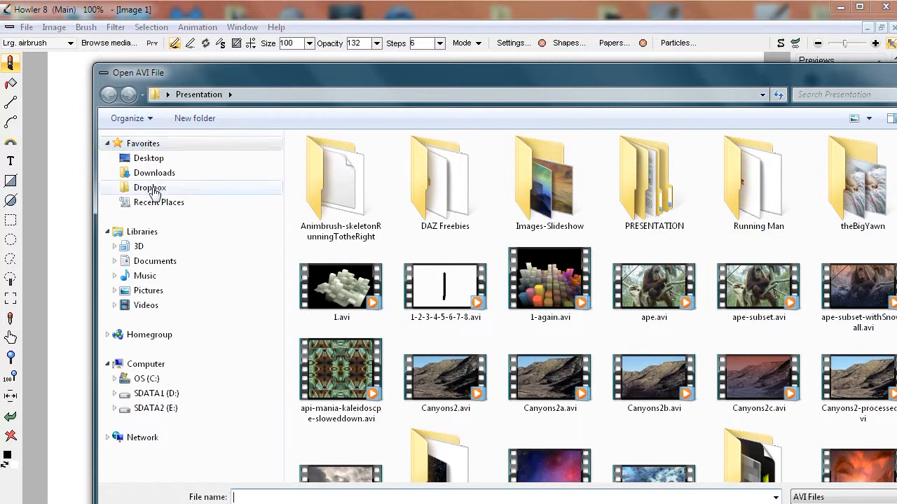
Open the video MVI_3951.avi from the DailyDose\8.2d\palmtrees folder on drive D, enlarging the file thumbnails
click(160, 395)
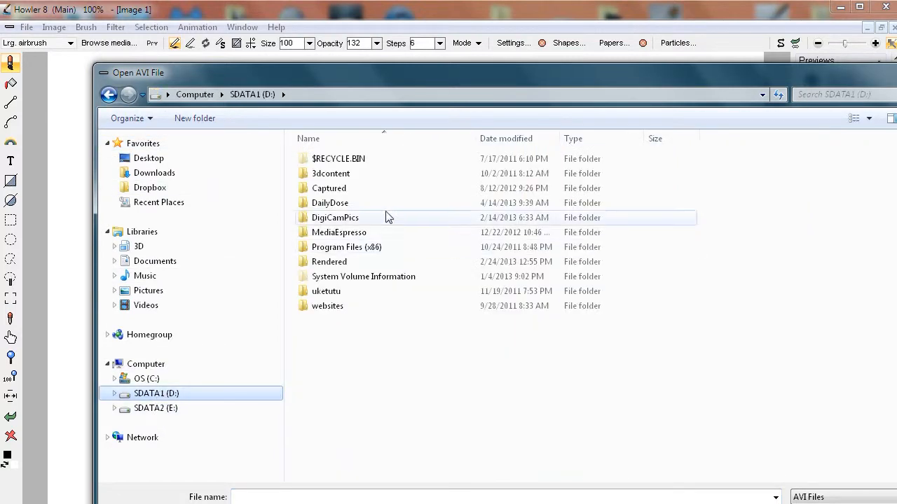
double_click(319, 203)
double_click(327, 247)
double_click(482, 196)
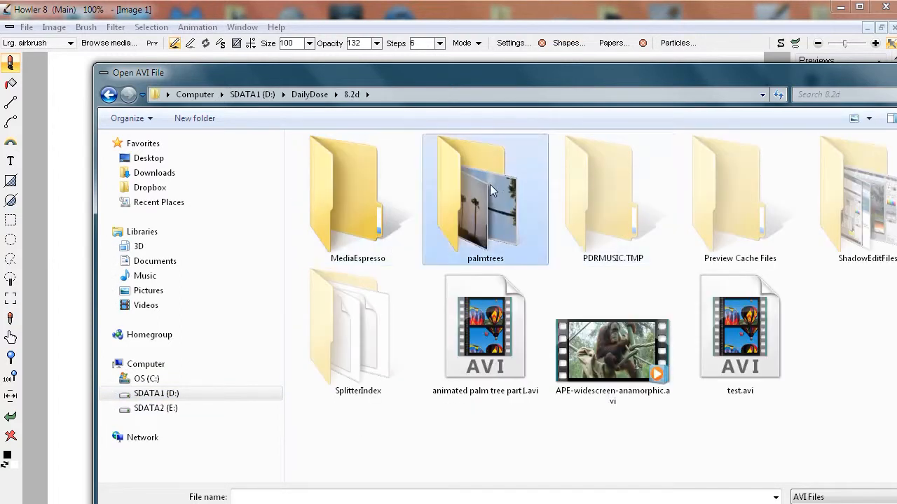
click(324, 153)
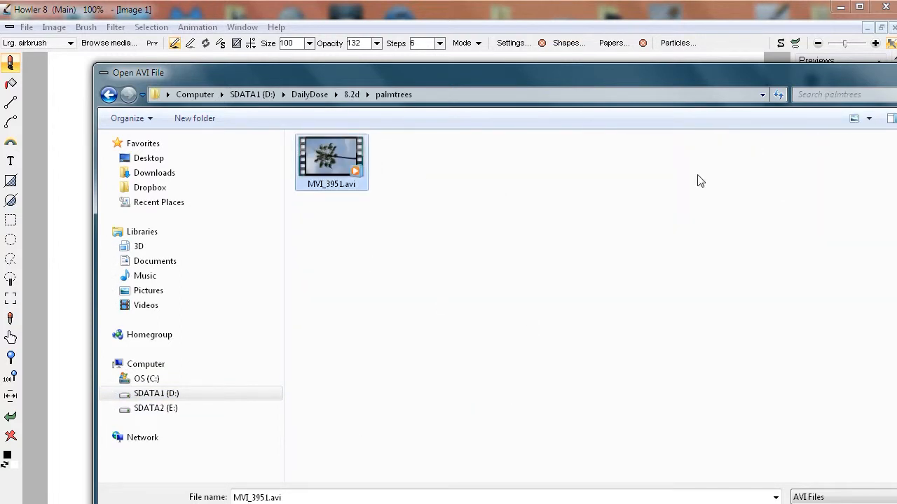
click(869, 119)
drag(868, 124, 868, 94)
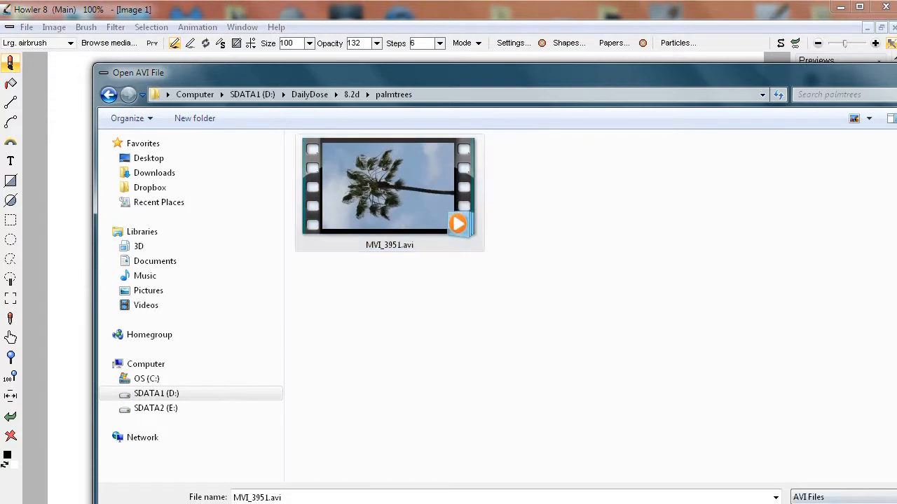
double_click(314, 152)
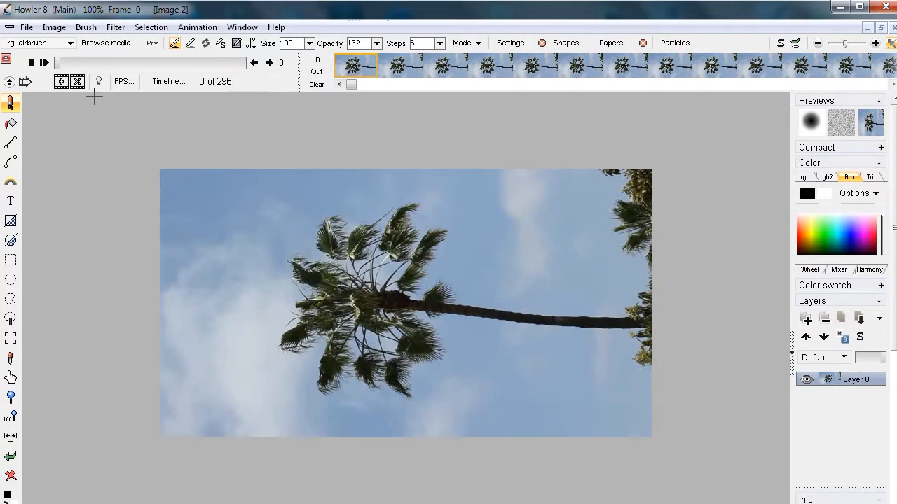
Play the imported palm tree clip to check its camera motion, and stop playback
click(44, 62)
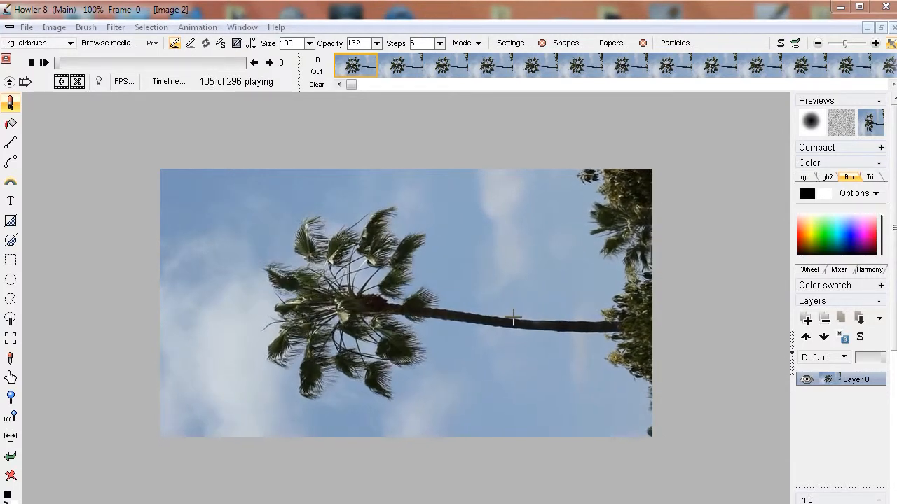
click(31, 63)
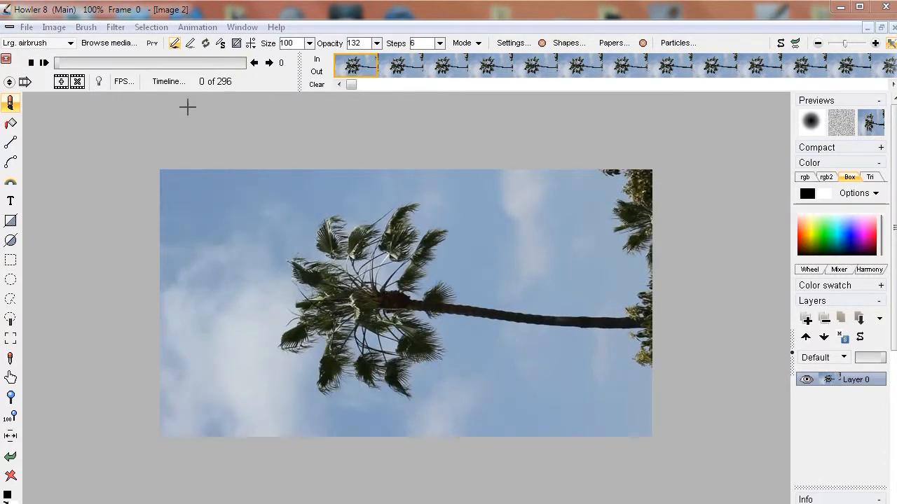
click(116, 26)
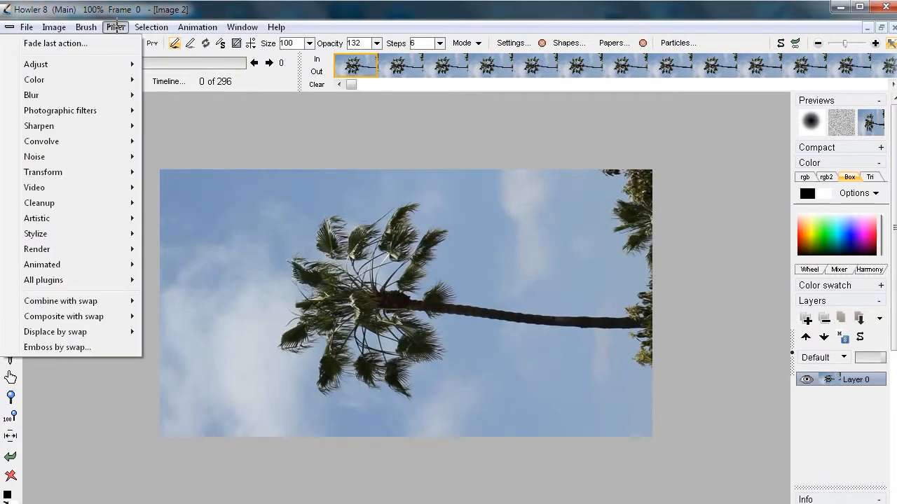
click(294, 8)
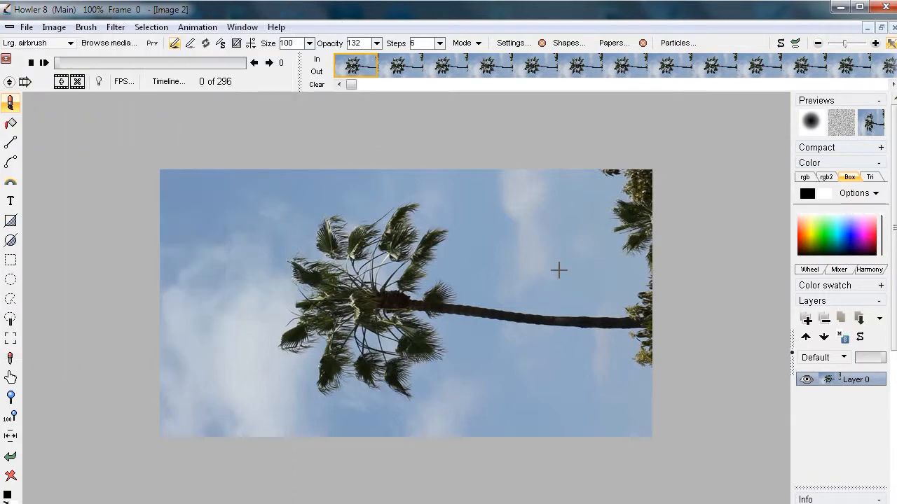
Examine the first frame closely along the palm trunk, crown and neighbouring foliage for a detailed spot suitable for tracking
scroll(442, 277, up, 3)
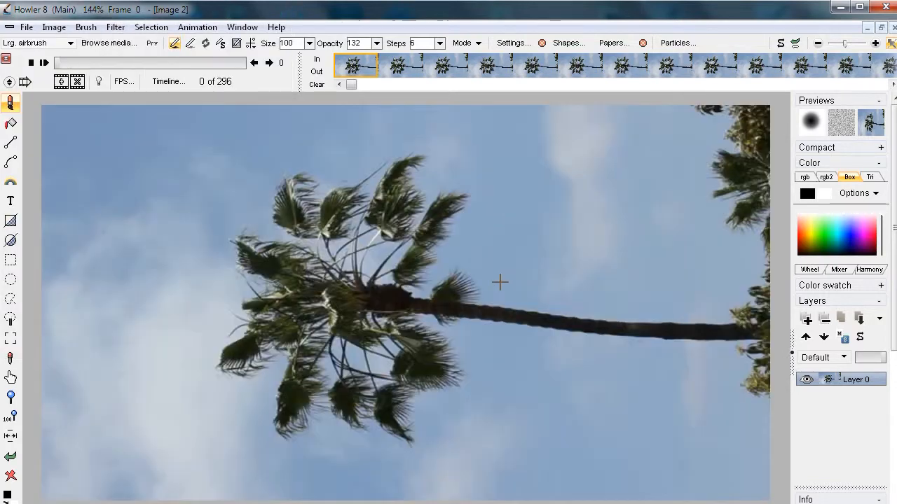
drag(547, 301, 527, 302)
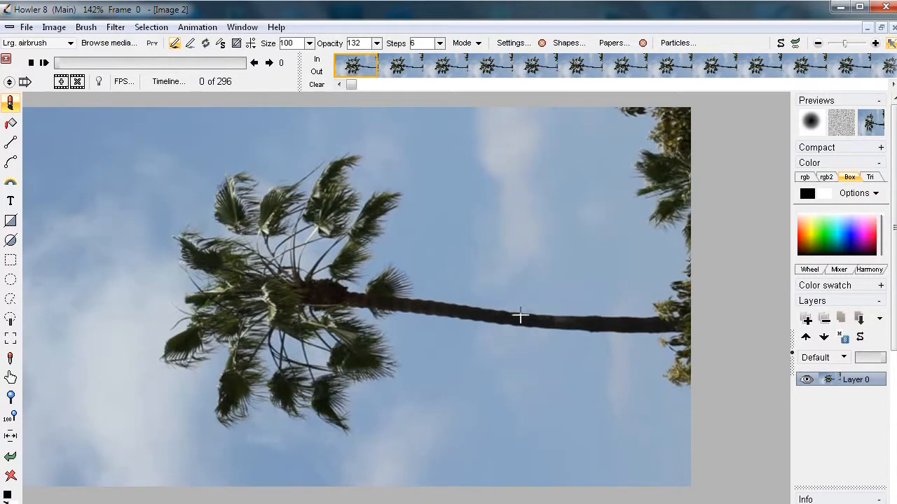
scroll(499, 317, up, 5)
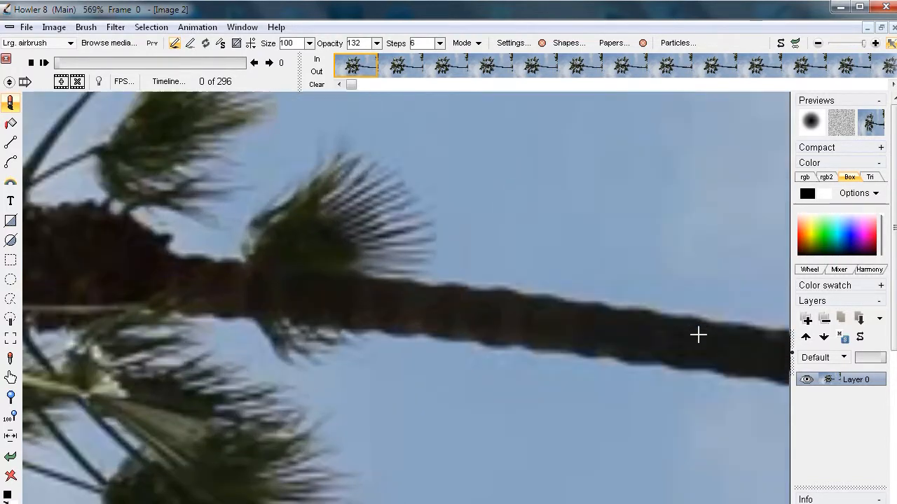
drag(644, 323, 515, 303)
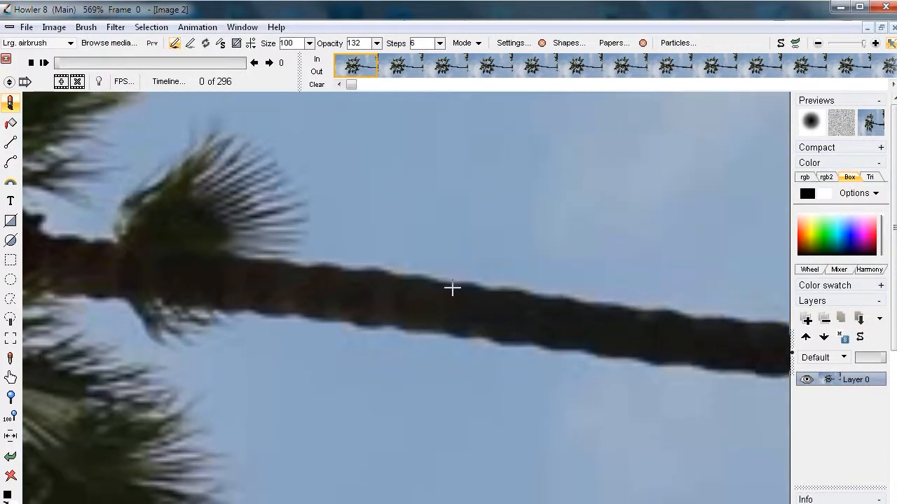
drag(470, 277, 354, 276)
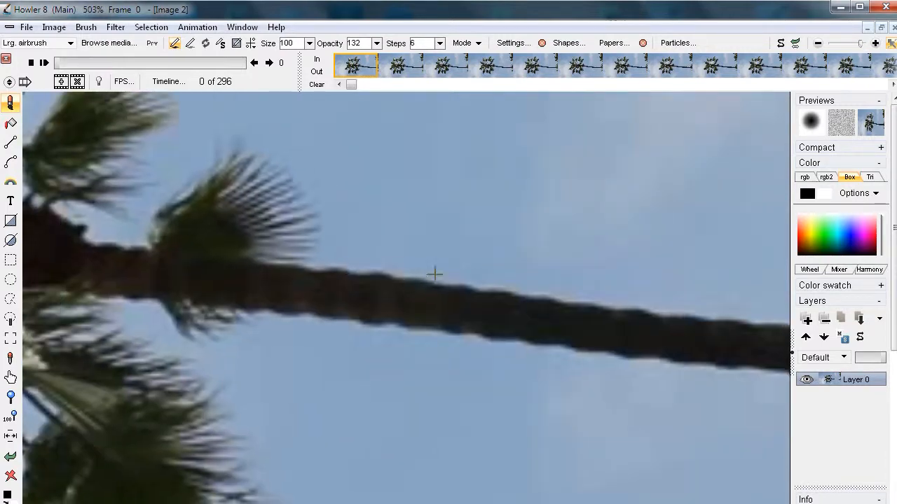
drag(691, 326, 600, 320)
drag(633, 285, 336, 266)
drag(436, 262, 367, 276)
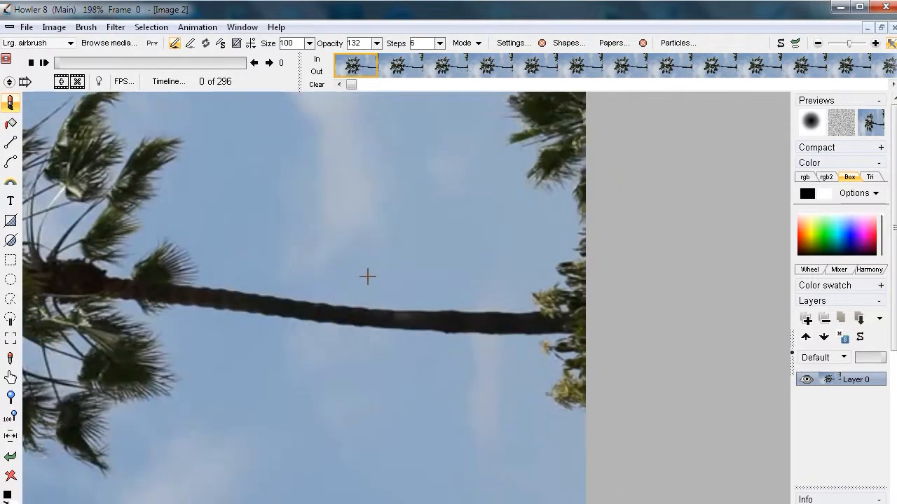
drag(427, 245, 485, 325)
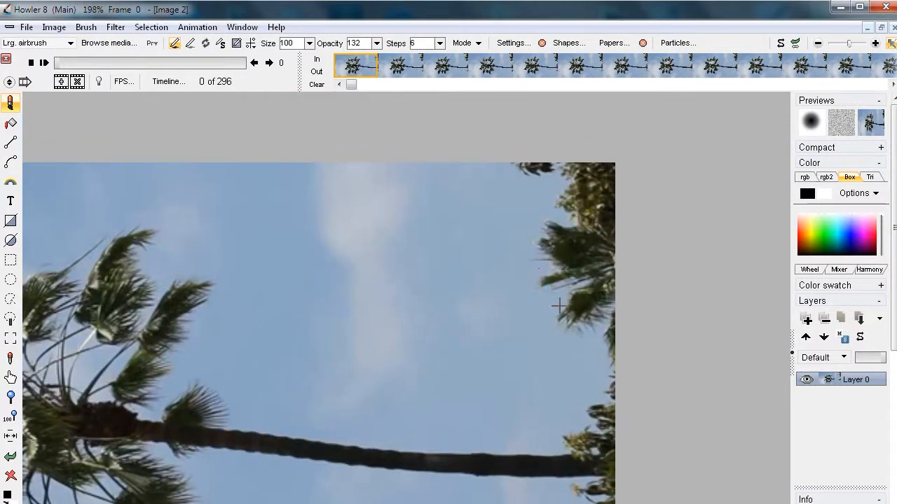
drag(392, 306, 662, 208)
drag(487, 339, 499, 249)
drag(424, 234, 604, 240)
drag(445, 175, 438, 250)
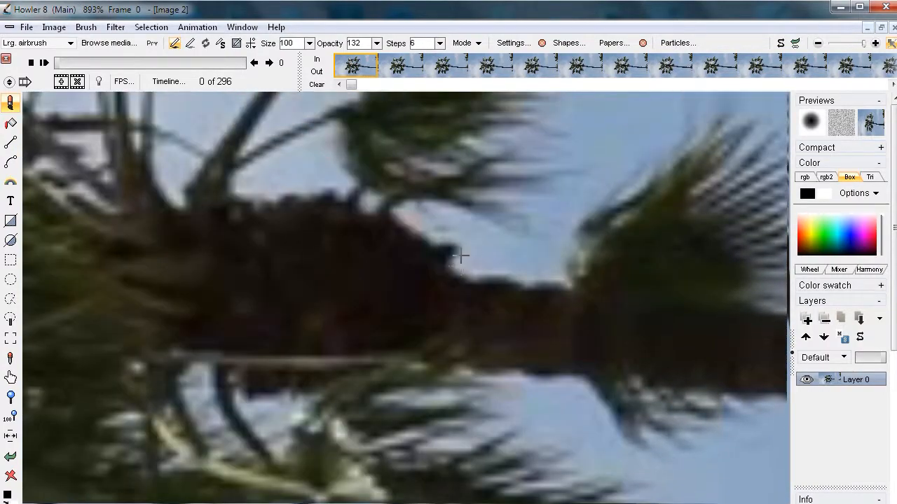
drag(514, 245, 287, 283)
drag(413, 276, 339, 288)
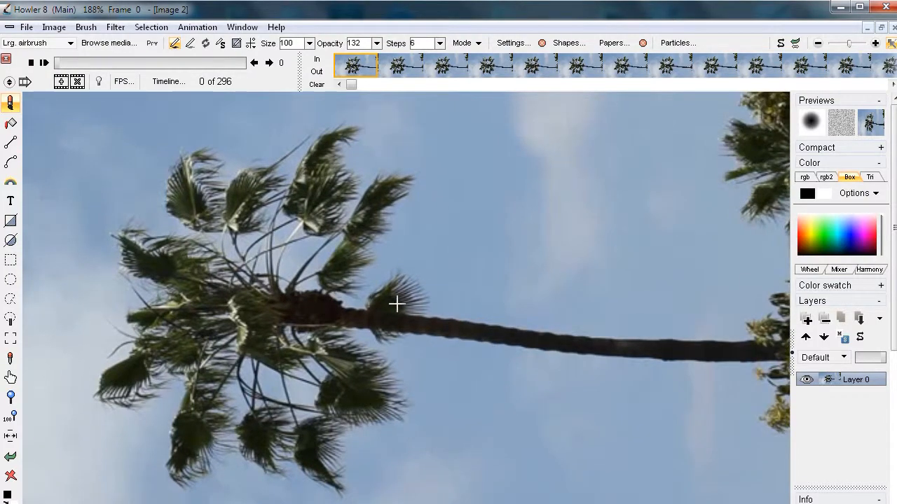
Go to frame 130 and inspect the trunk's edge near its base as a possible tracking detail
drag(55, 63, 139, 92)
drag(502, 364, 306, 296)
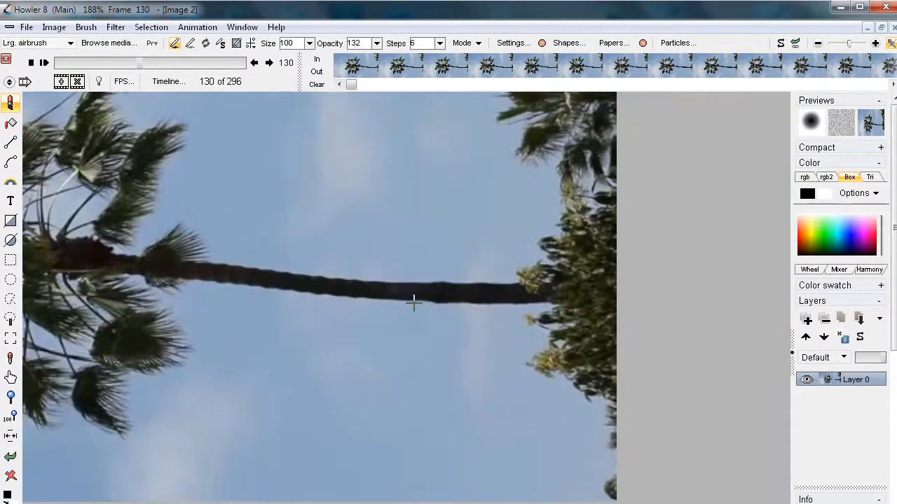
scroll(386, 305, up, 3)
scroll(518, 300, up, 4)
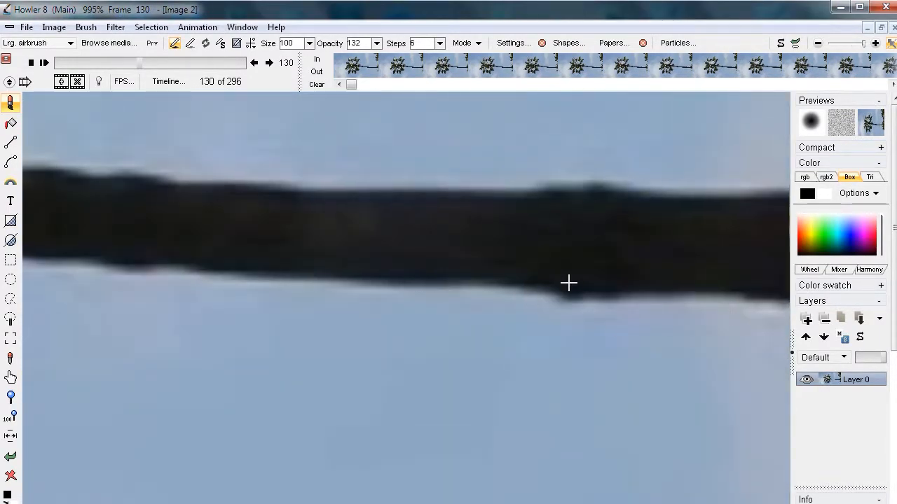
drag(379, 264, 340, 267)
scroll(315, 290, down, 7)
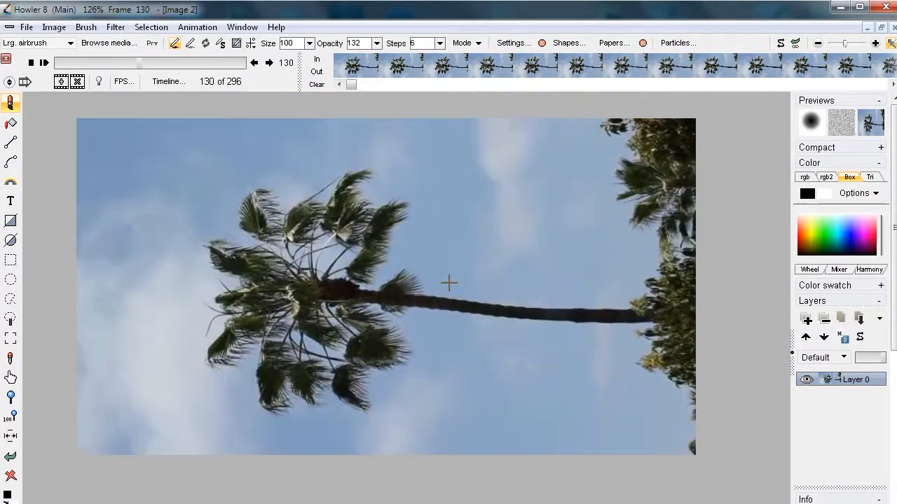
drag(449, 283, 399, 248)
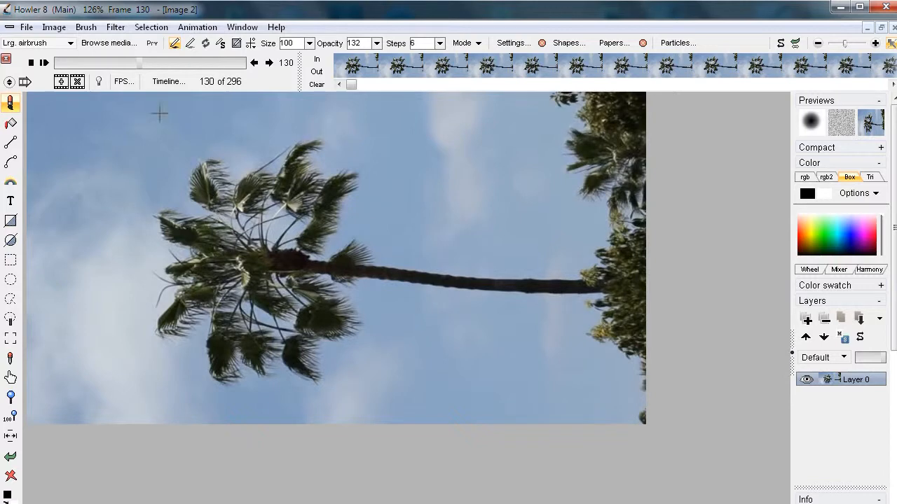
Start the animated Stabilize filter and place the track point on the trunk's lower edge, near the base of the palm
click(112, 28)
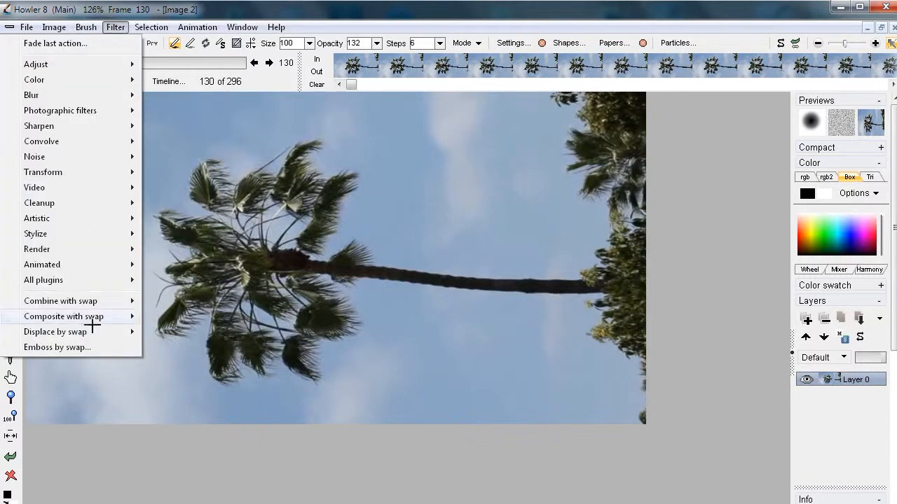
mouse_move(44, 245)
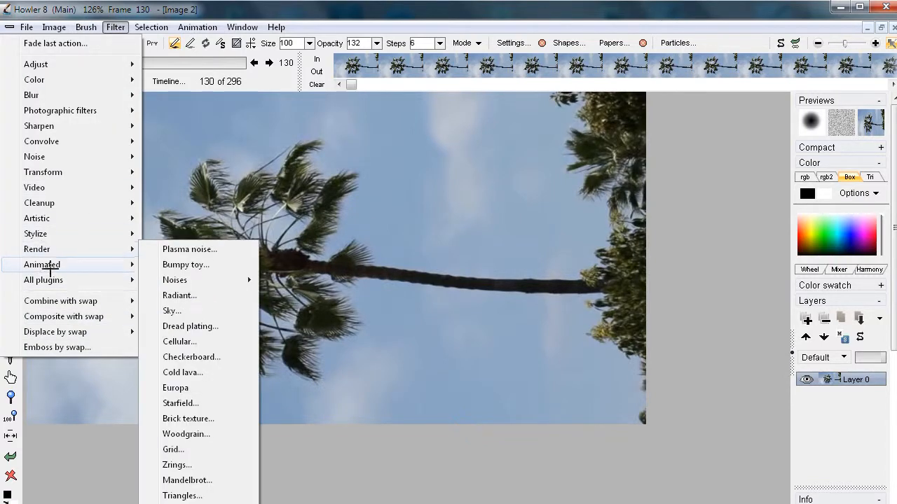
mouse_move(55, 264)
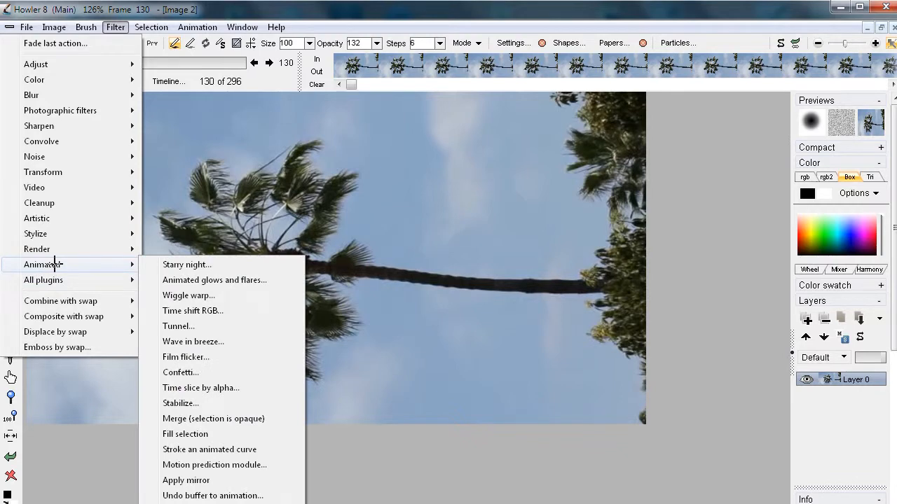
click(190, 404)
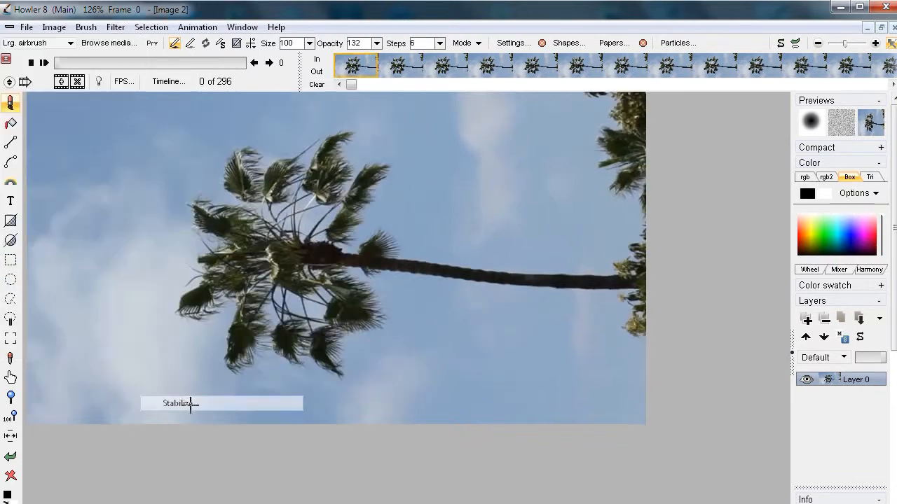
drag(480, 127, 178, 117)
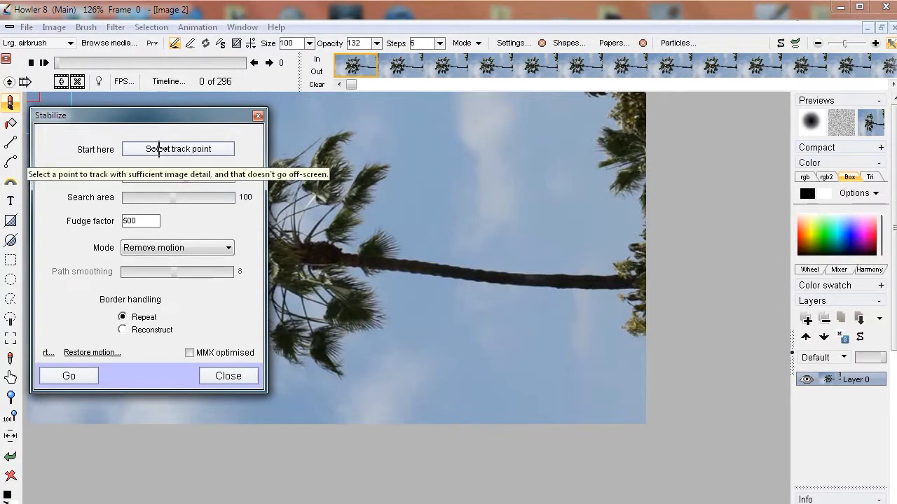
click(160, 148)
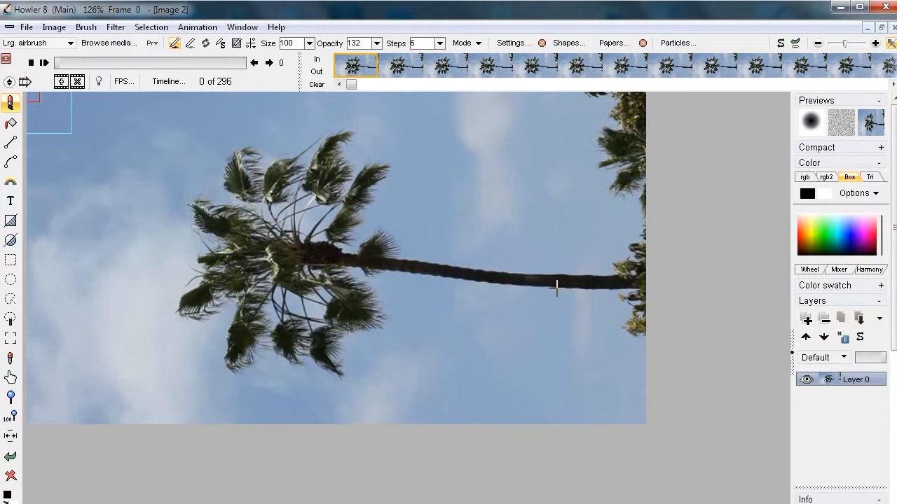
click(556, 287)
drag(517, 131, 299, 144)
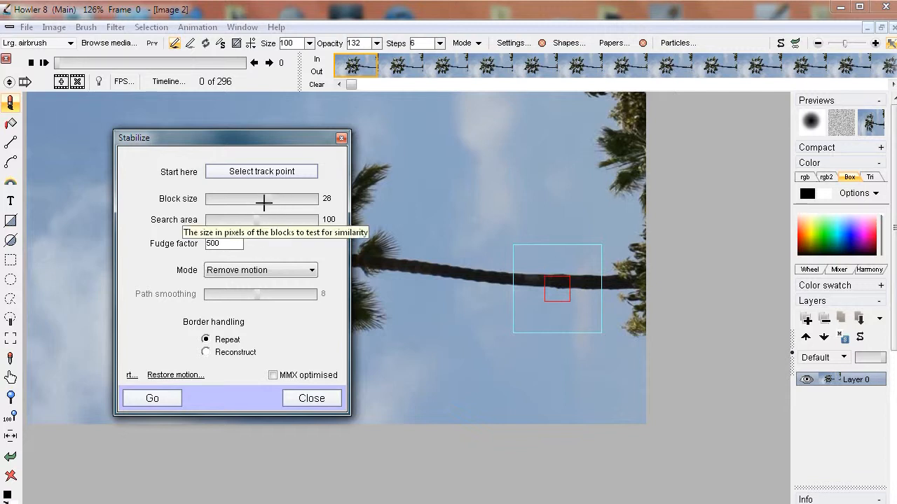
Set the search area to 65 and run the stabilization in Remove motion mode
drag(252, 220, 242, 222)
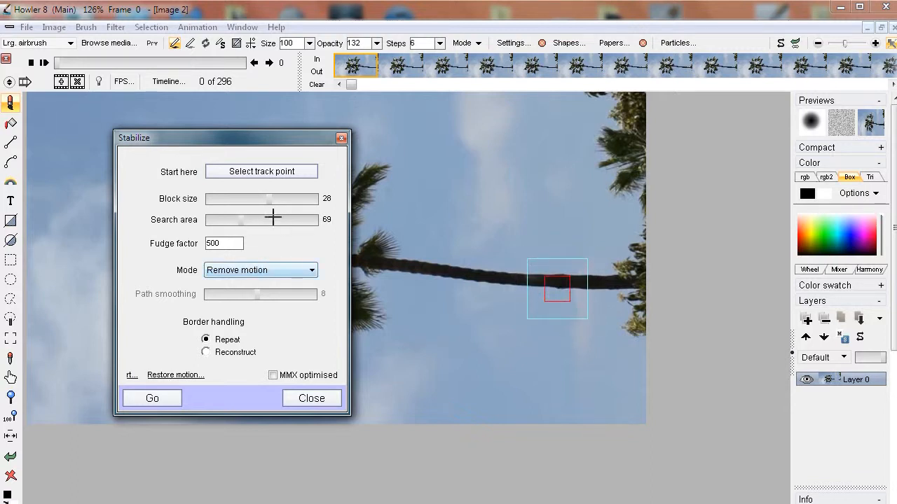
drag(240, 219, 334, 219)
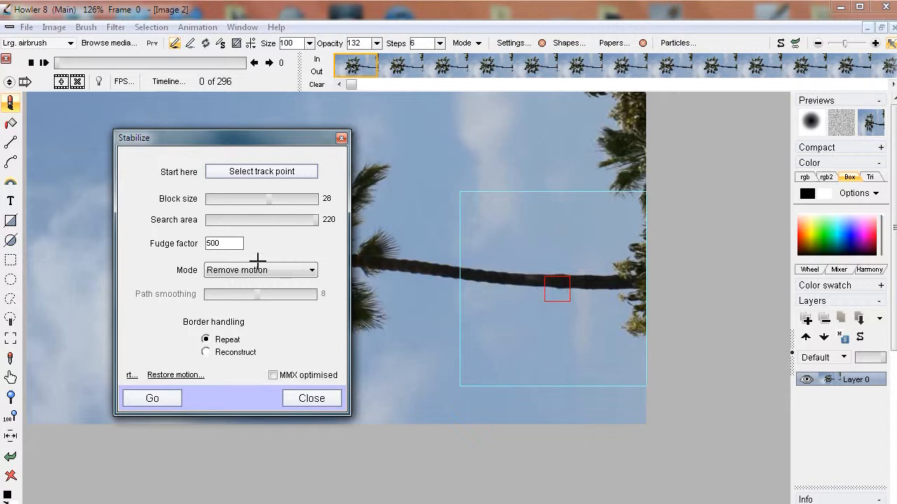
drag(313, 219, 239, 224)
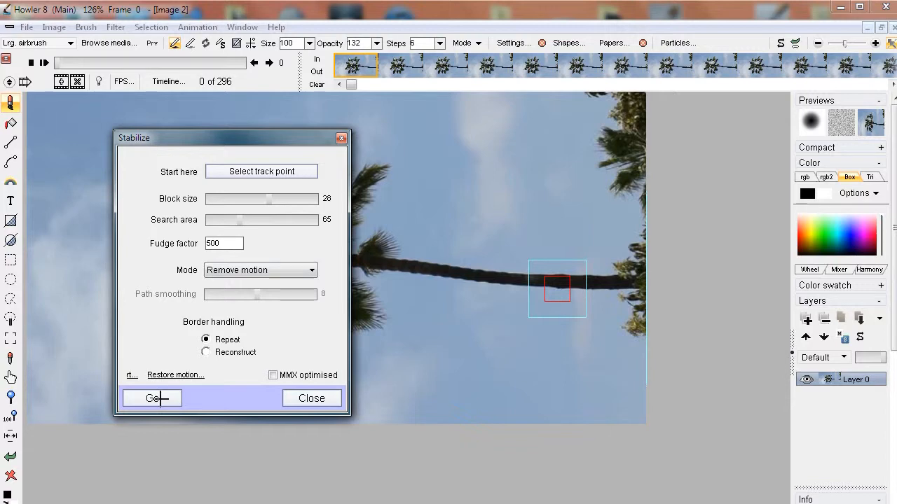
click(159, 398)
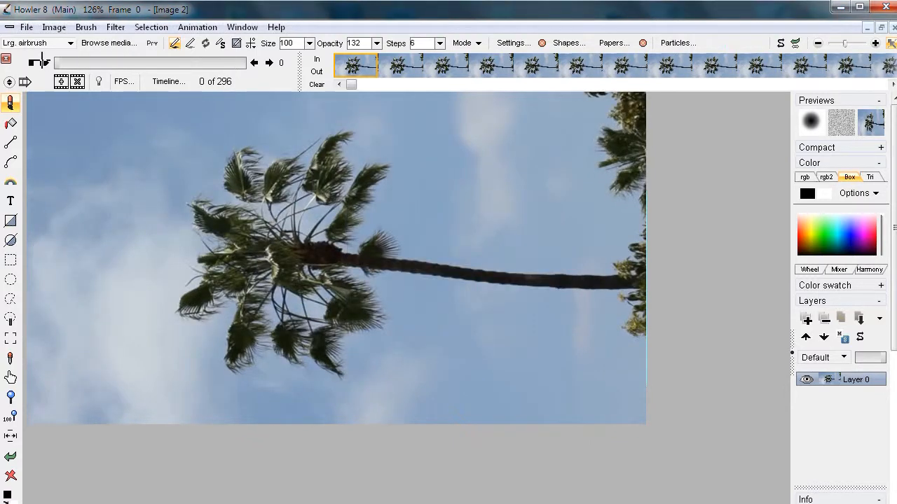
Play the stabilized clip and scrub to frame 211 to check the trunk's steadiness and the frame borders
click(42, 62)
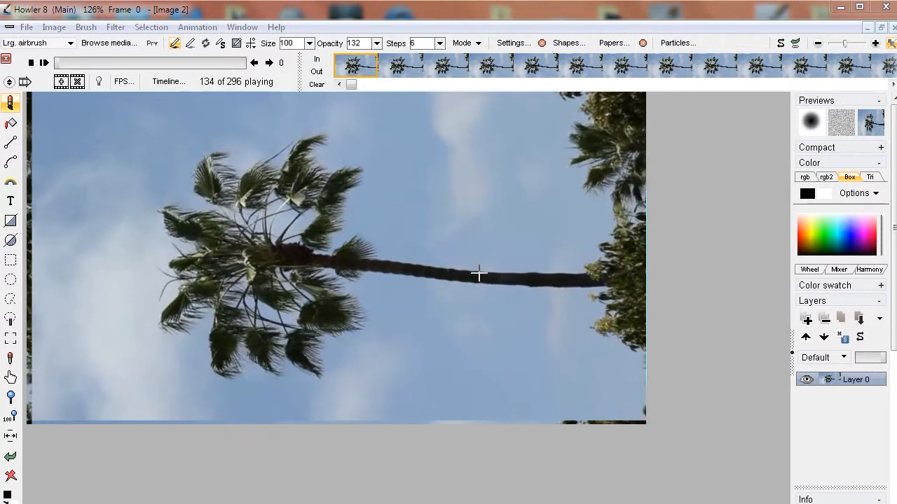
click(154, 59)
drag(155, 59, 190, 63)
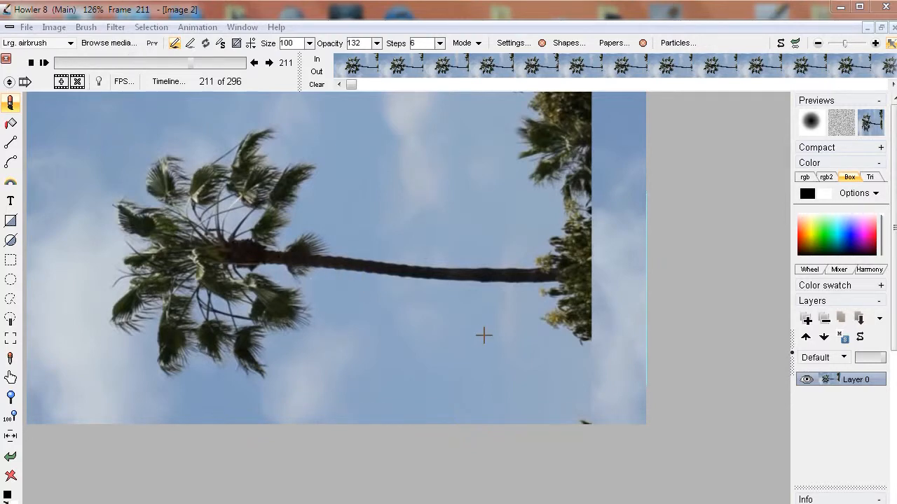
Load the AVI file MVI_3951.avi from the palmtrees folder again as a new animation and return to frame 0
click(189, 26)
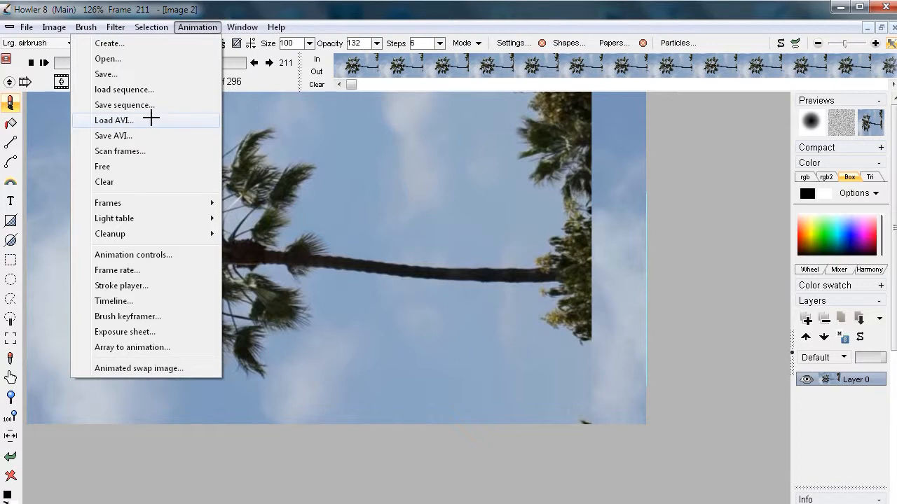
click(112, 120)
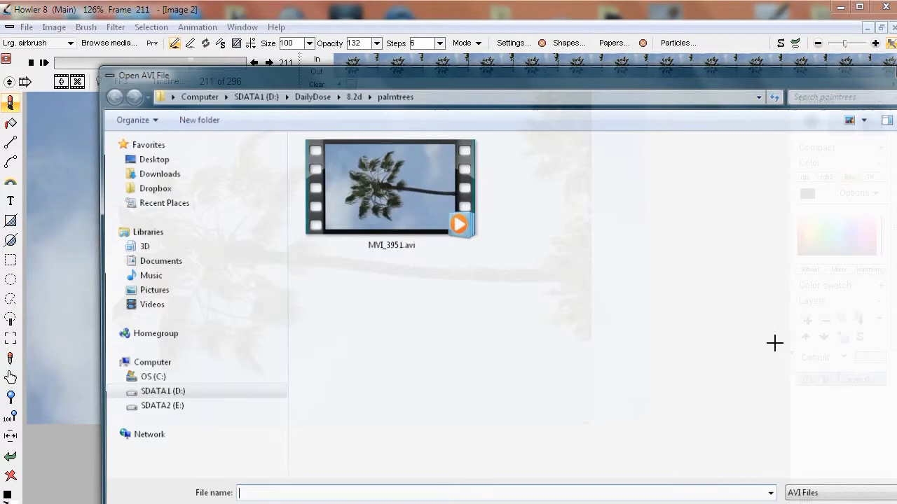
double_click(390, 193)
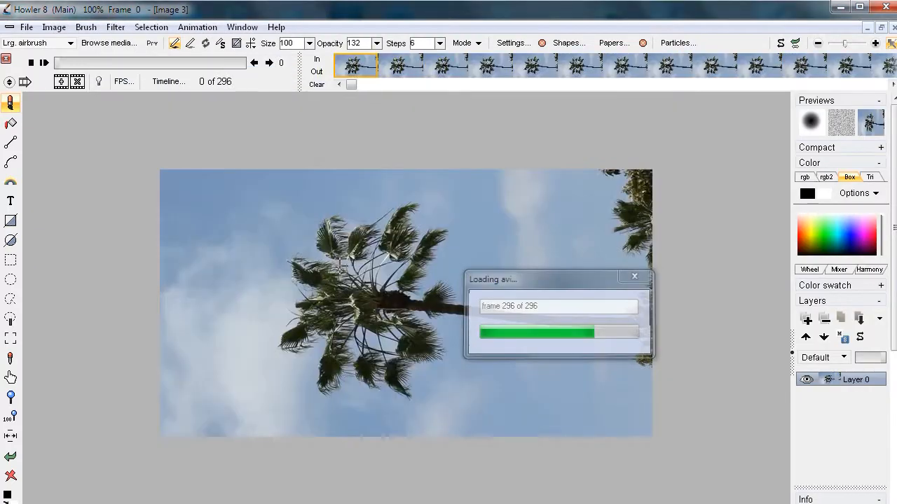
mouse_move(55, 62)
mouse_down()
mouse_move(311, 54)
mouse_move(46, 61)
mouse_up()
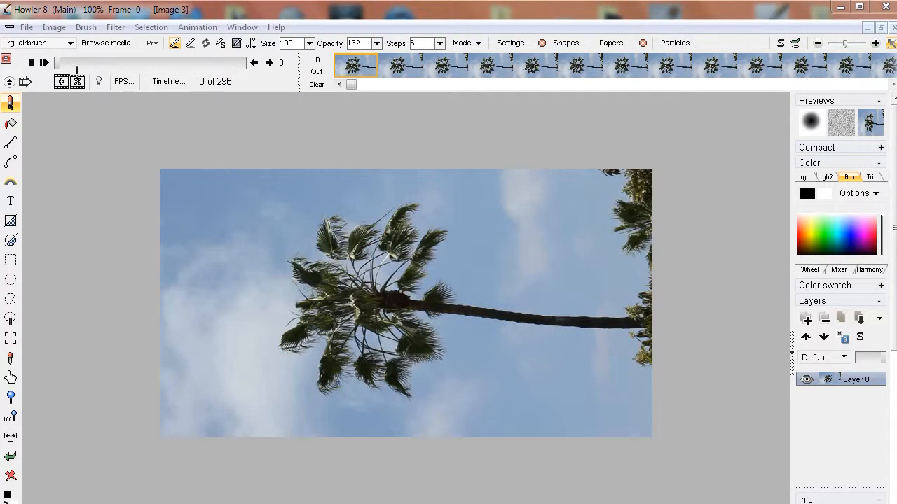
Mark the opening frames of the clip as a block ending at frame 77 and delete that block
drag(59, 62, 105, 64)
click(317, 69)
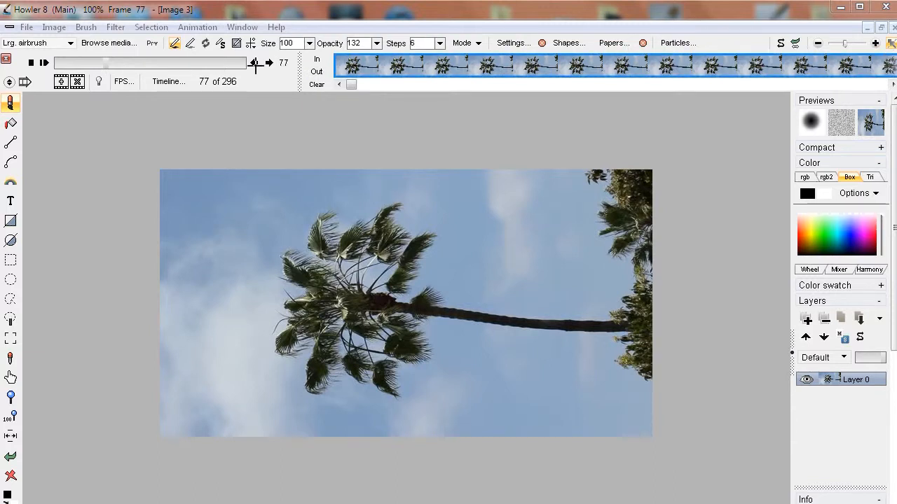
drag(294, 65, 223, 66)
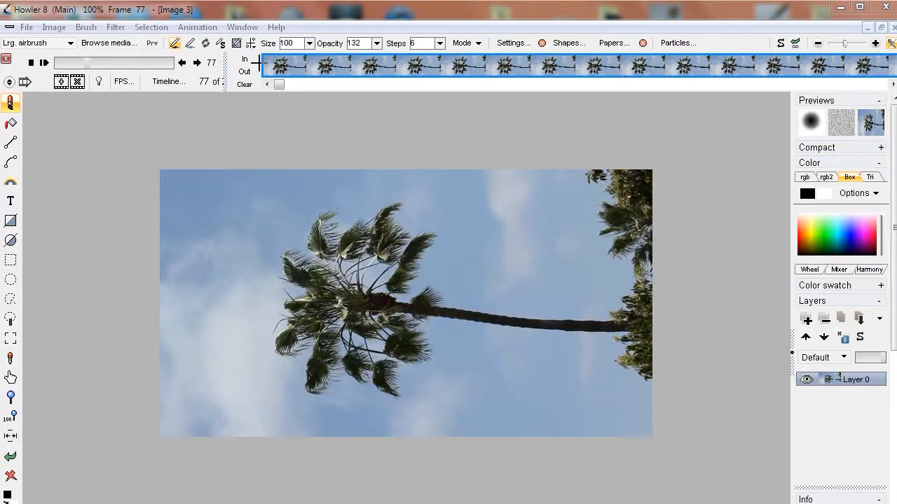
right_click(536, 66)
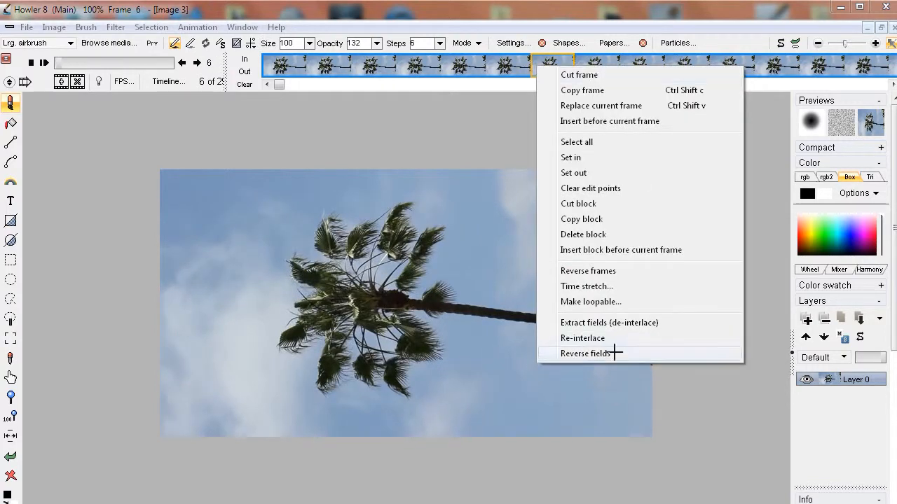
click(582, 234)
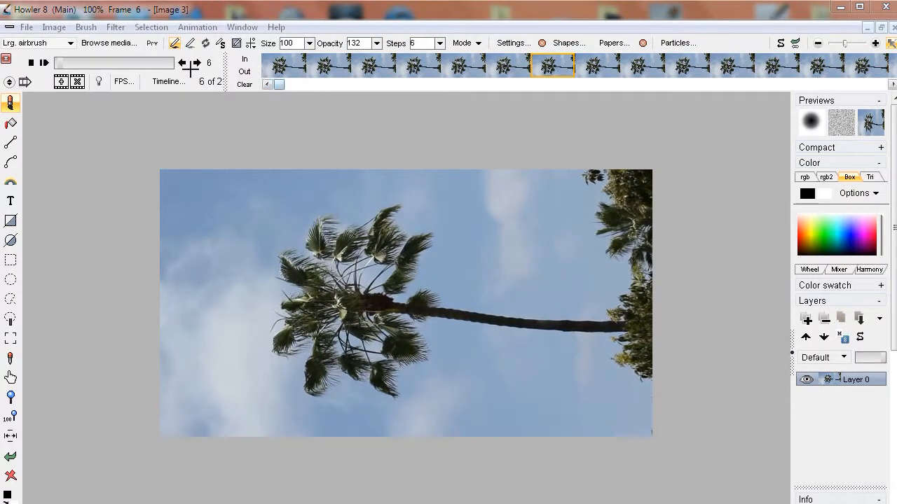
Mark the block from frame 178 to the last frame, 217, and delete it
mouse_move(156, 64)
mouse_down()
mouse_move(179, 62)
mouse_move(116, 60)
mouse_move(150, 61)
mouse_up()
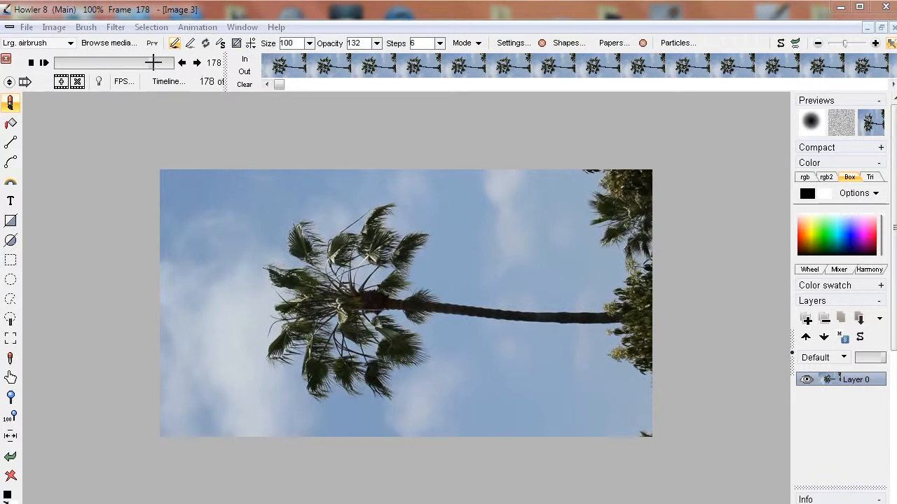
drag(280, 84, 764, 84)
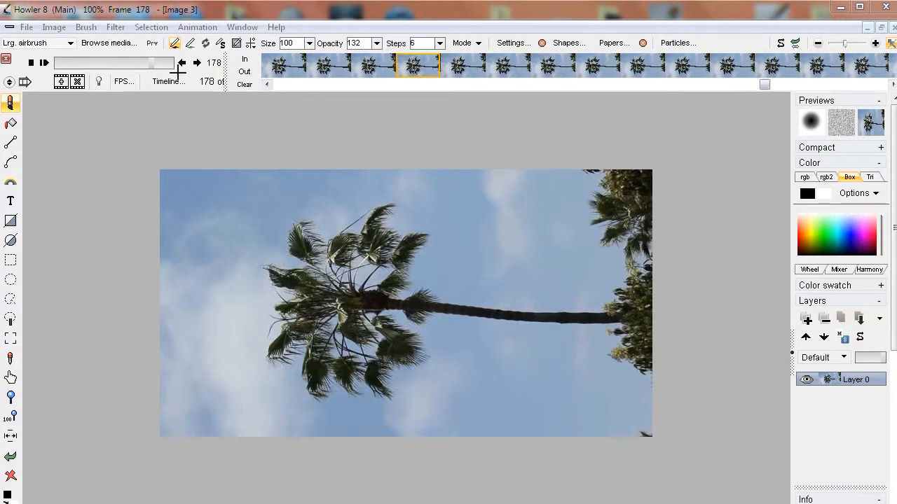
click(197, 63)
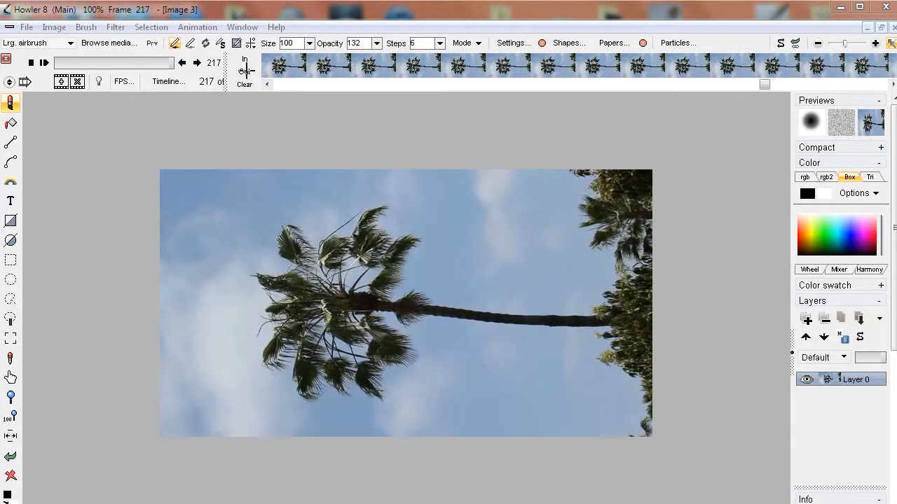
click(245, 69)
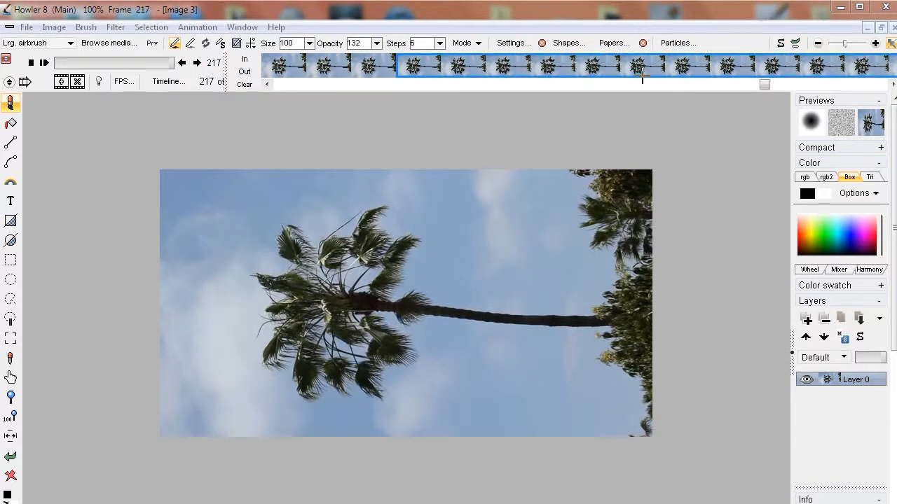
right_click(425, 66)
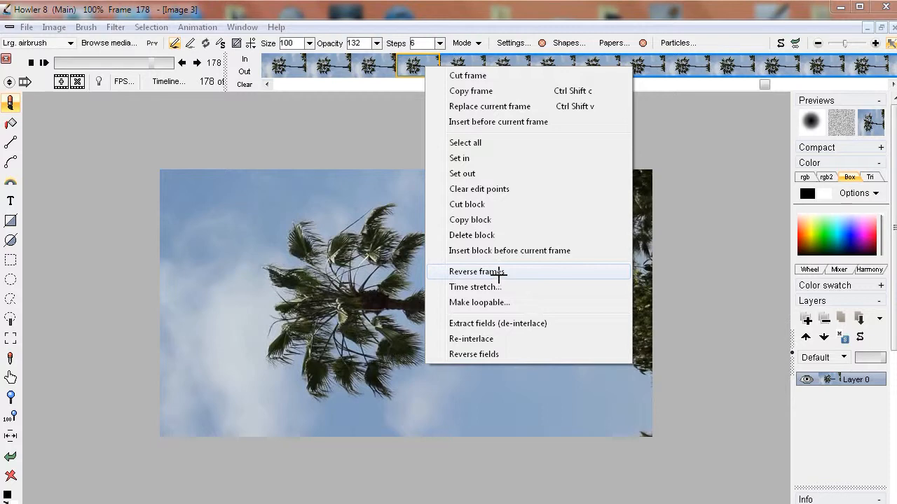
click(482, 235)
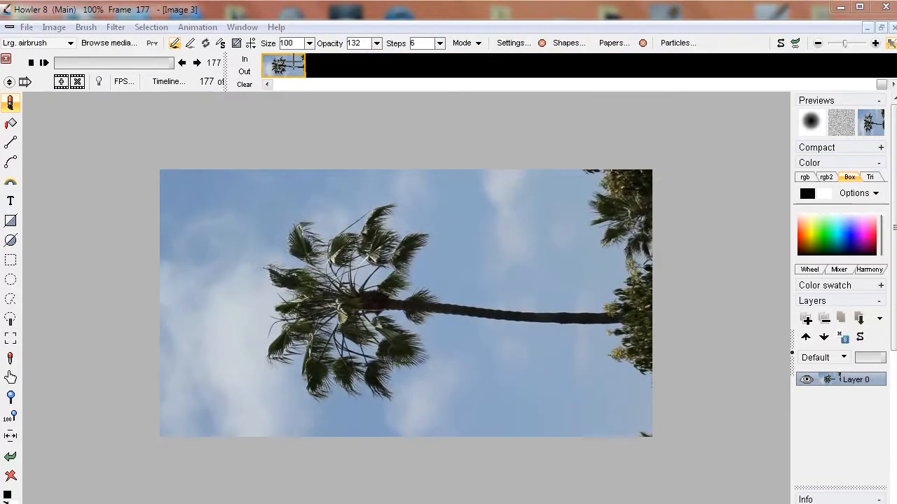
Mark a further block ending at the last frame, 177, and delete it to leave a 44-frame clip
click(532, 85)
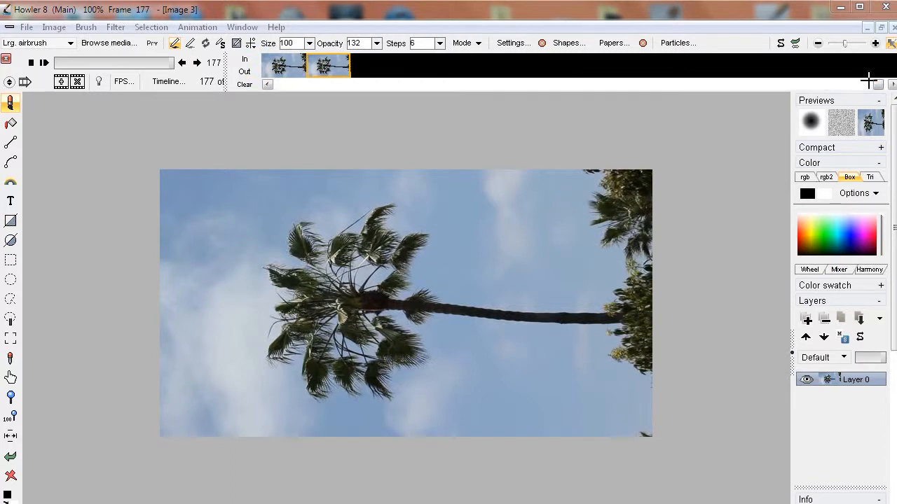
drag(876, 81, 260, 84)
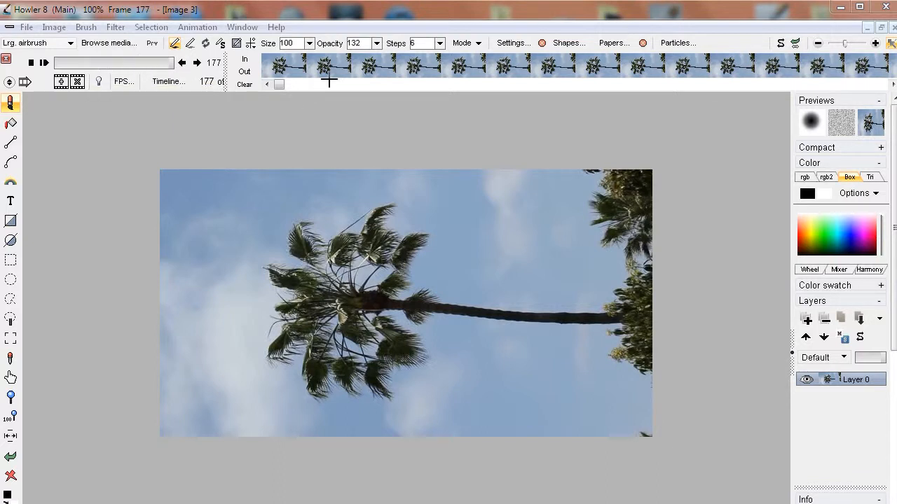
drag(278, 84, 421, 84)
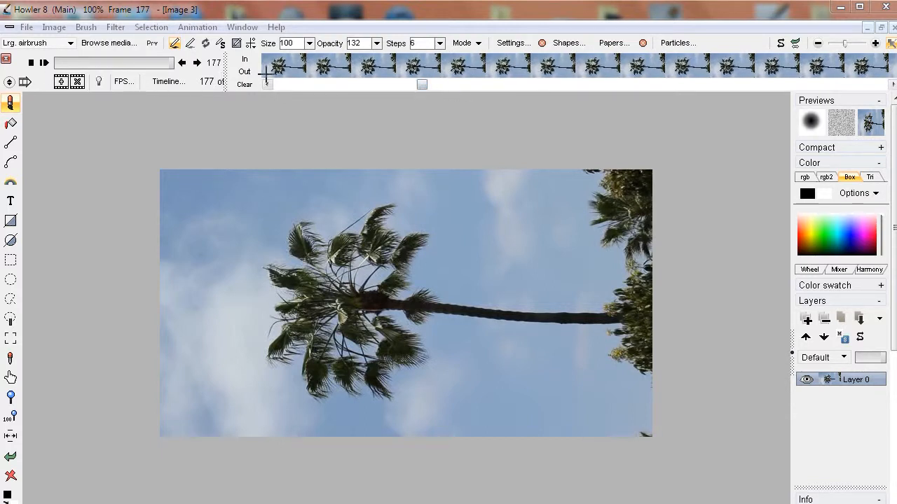
drag(422, 84, 416, 84)
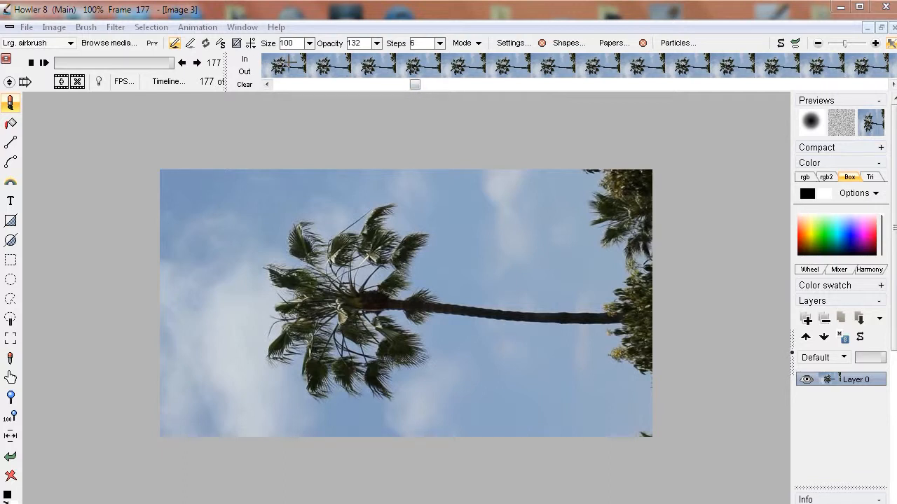
click(456, 62)
drag(419, 84, 851, 66)
click(687, 65)
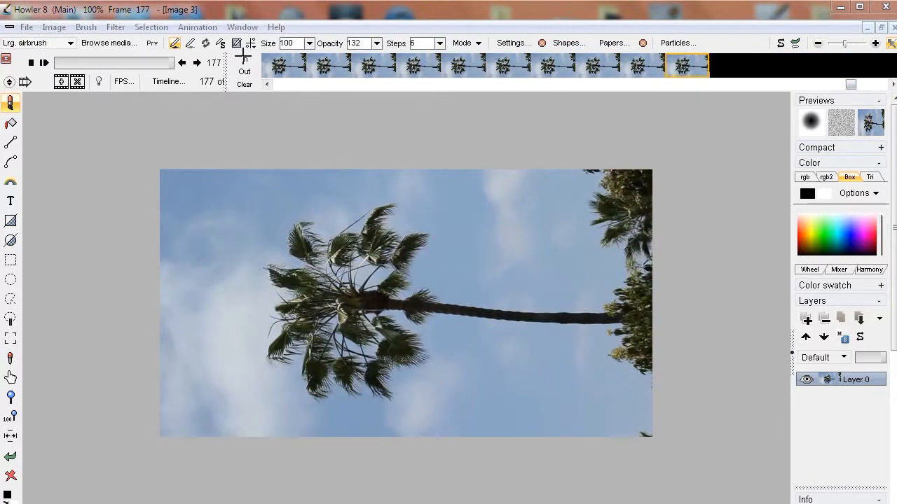
click(243, 70)
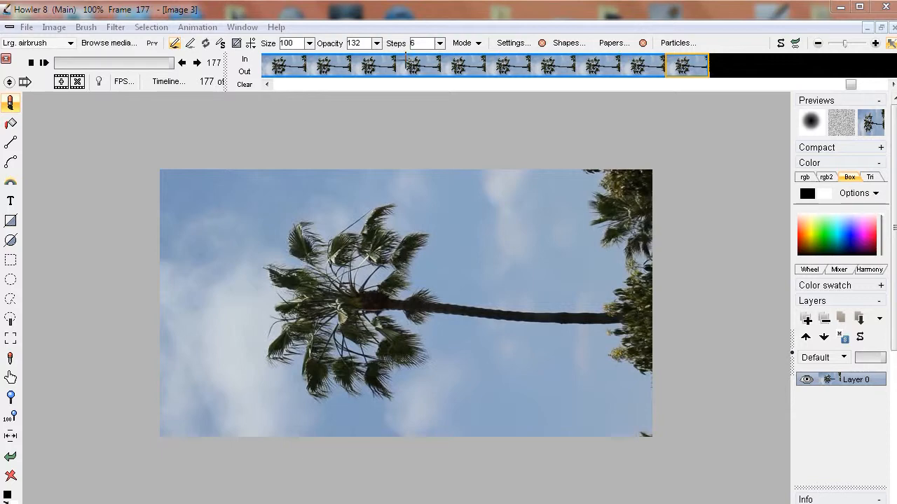
right_click(393, 62)
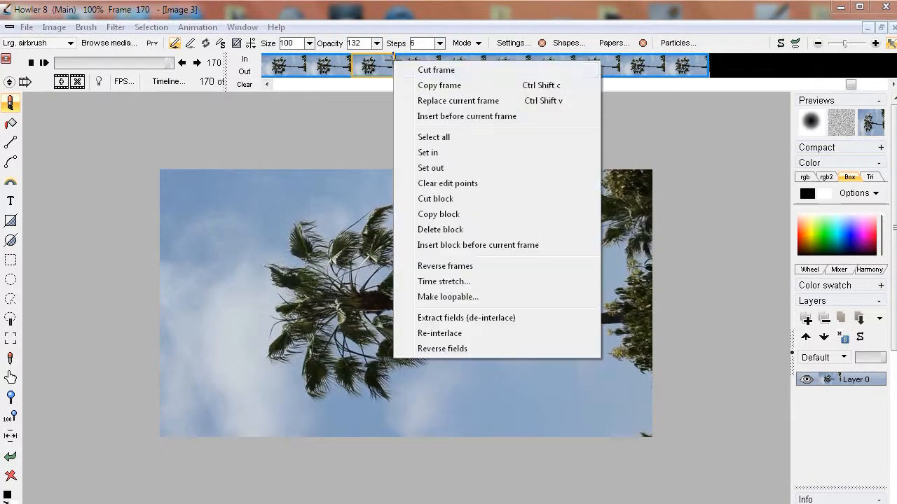
click(447, 236)
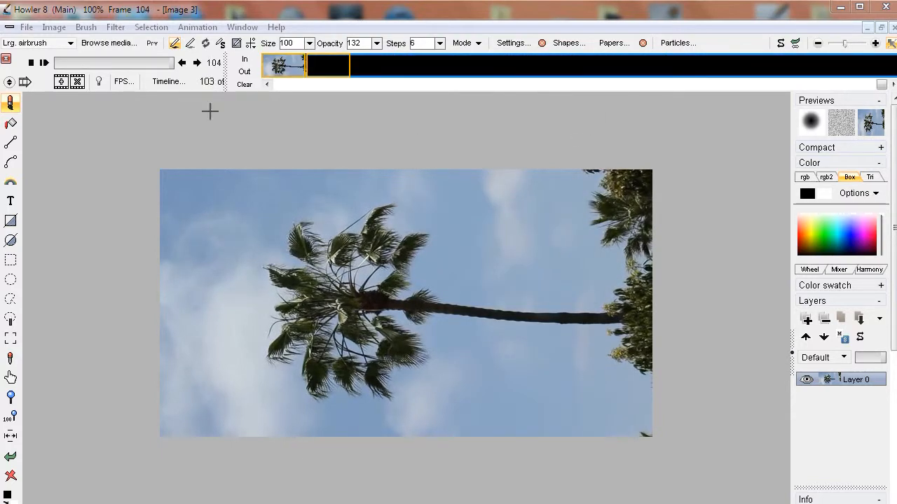
Play the trimmed 44-frame clip to check its motion, and return it to frame 0
drag(161, 63, 259, 71)
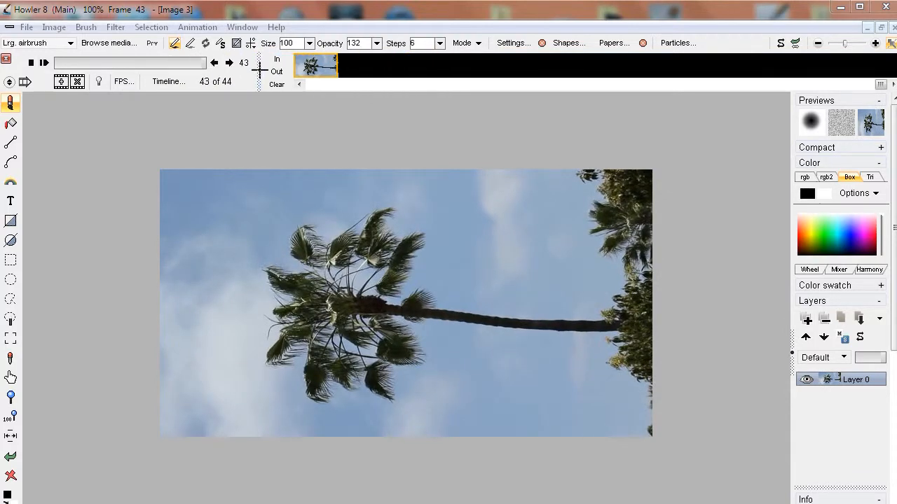
click(44, 62)
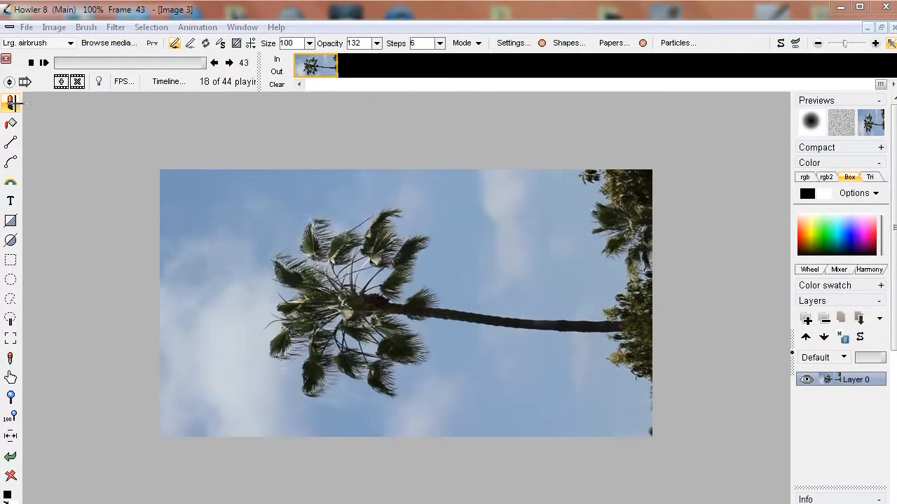
click(70, 62)
drag(70, 62, 51, 62)
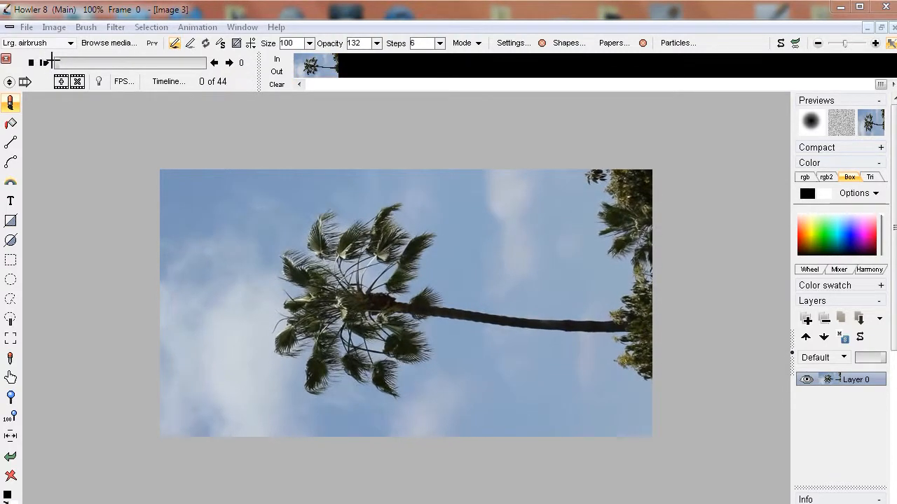
Start the animated Motion prediction module and make a dry run of Extrapolate frames with 5 tweens
click(113, 26)
mouse_move(48, 270)
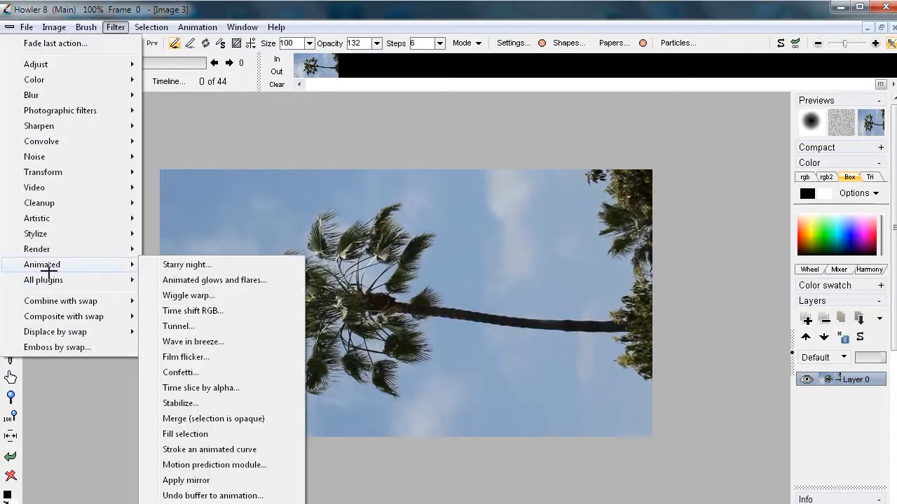
click(187, 465)
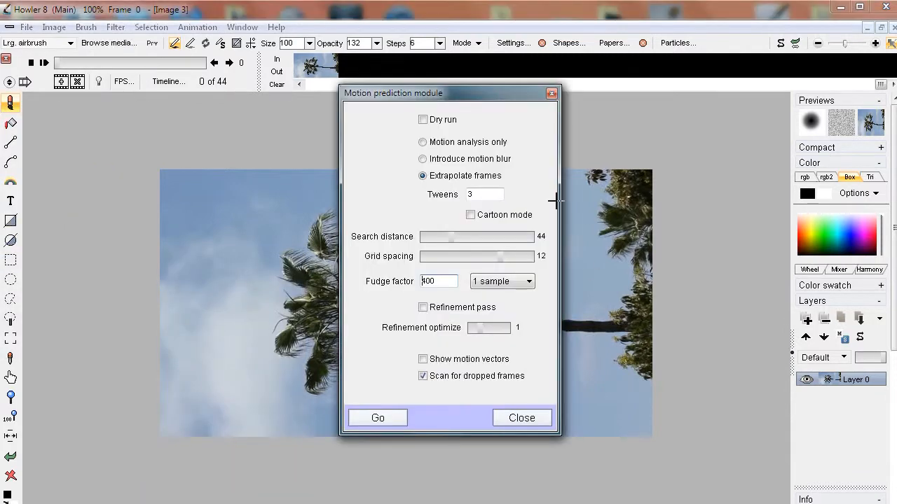
drag(480, 93, 192, 115)
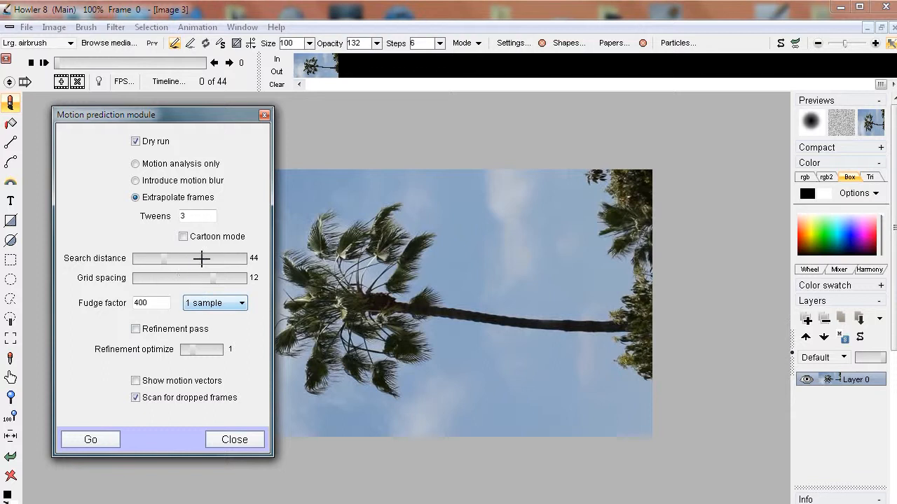
click(192, 217)
text(5)
click(94, 440)
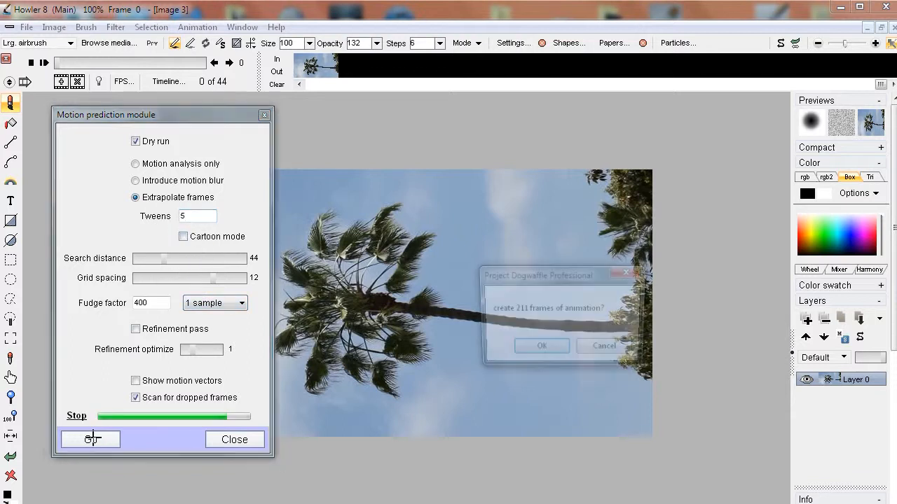
click(540, 348)
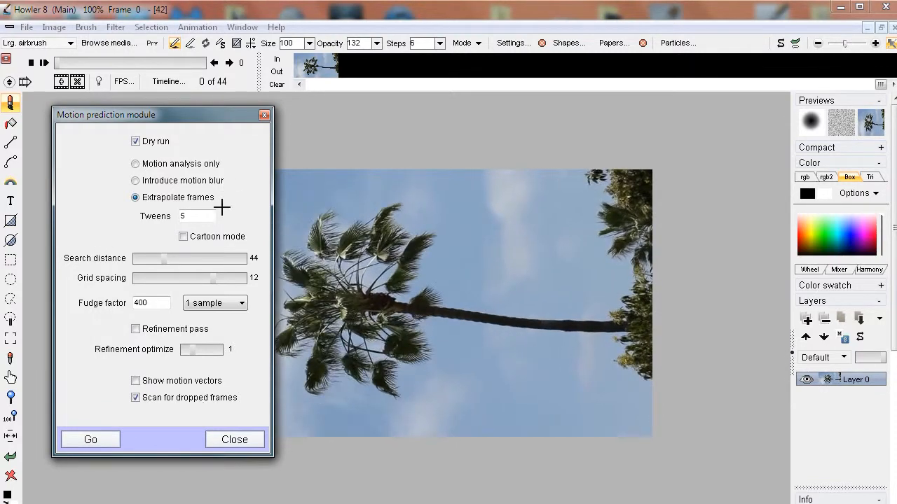
Raise the tweens to 10 and make another dry run of the frame extrapolation
double_click(198, 216)
click(110, 438)
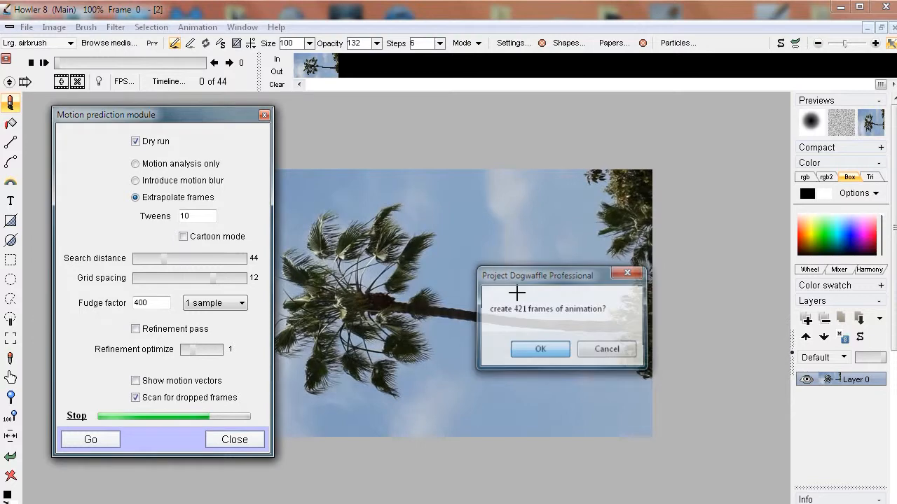
key(Return)
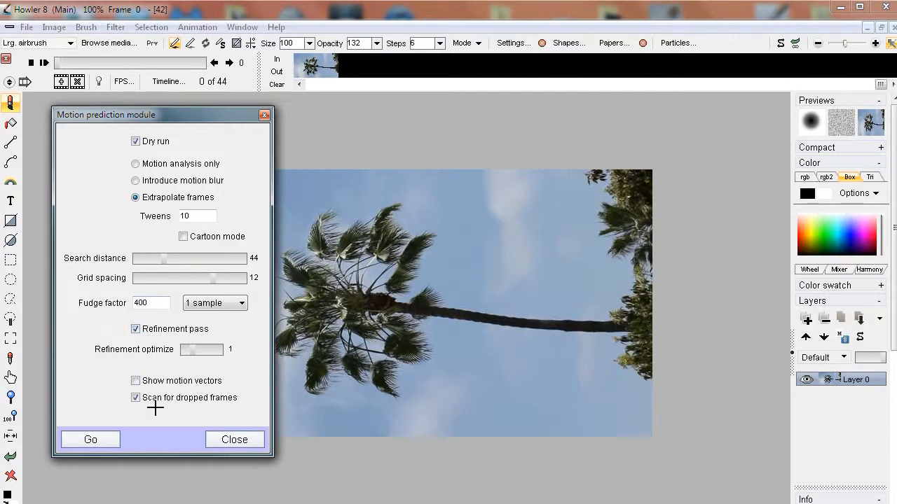
Enable the refinement pass, turn off Dry run, generate the extrapolated frames, and close the Motion prediction module
click(135, 141)
click(87, 439)
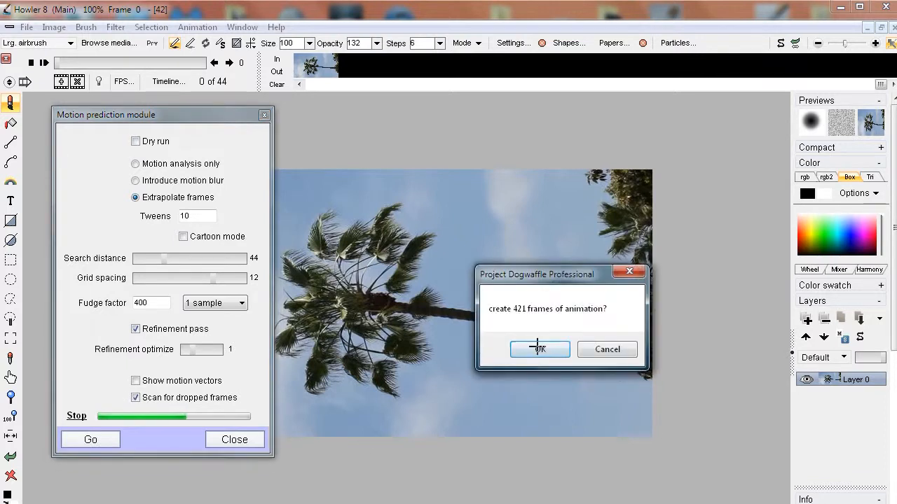
click(538, 349)
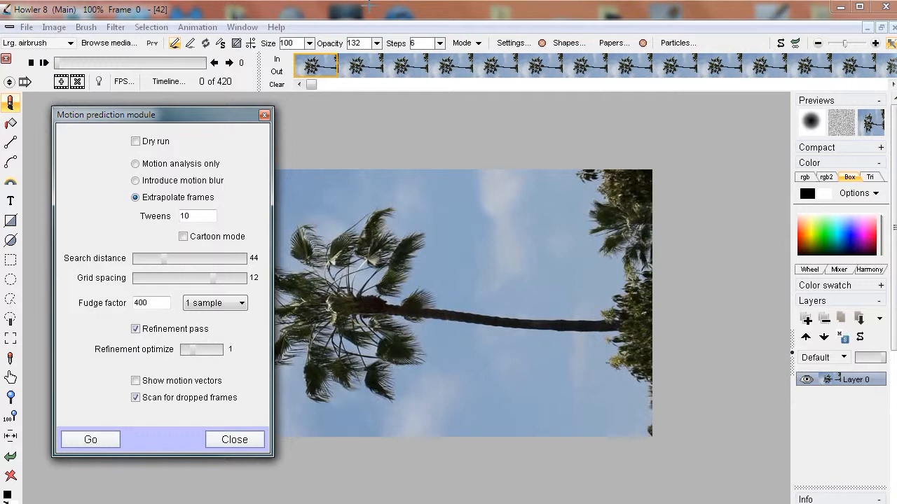
drag(190, 115, 363, 114)
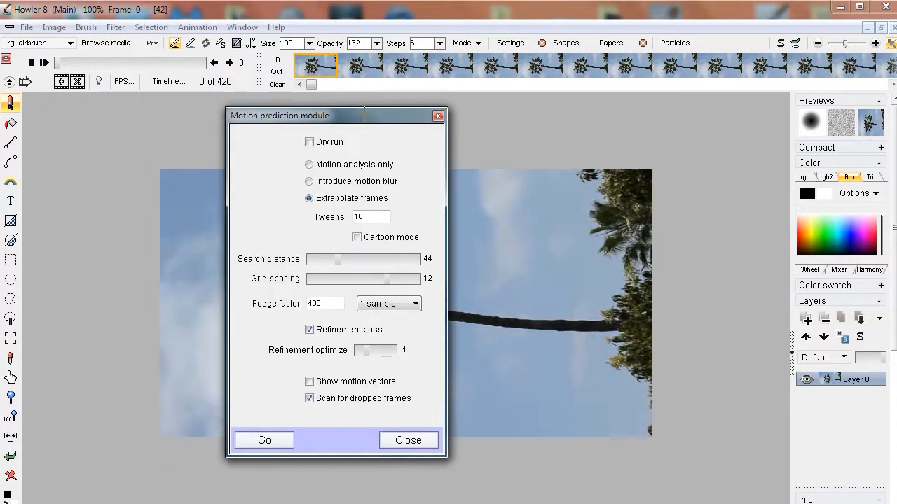
click(431, 441)
Play the extrapolated animation from the start and delete the mismatched first frame at frame 0
drag(70, 63, 49, 61)
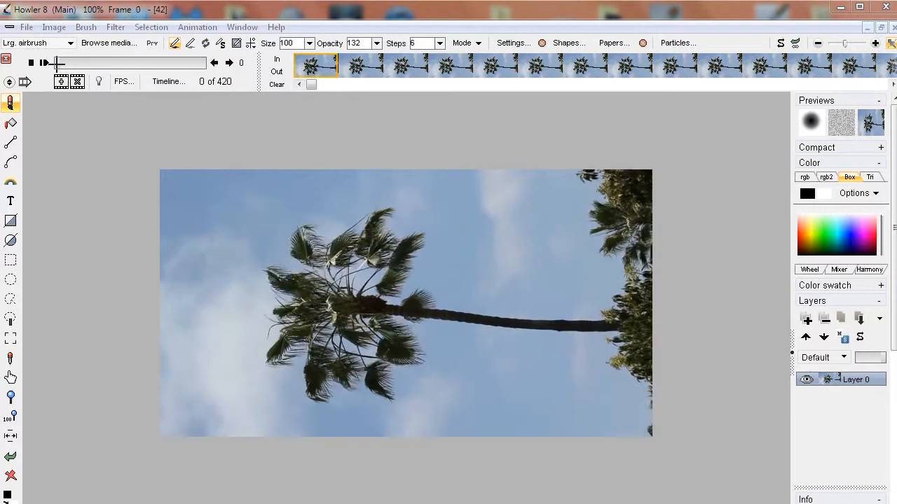
click(45, 63)
mouse_move(59, 64)
mouse_down()
mouse_move(205, 63)
mouse_move(47, 73)
mouse_up()
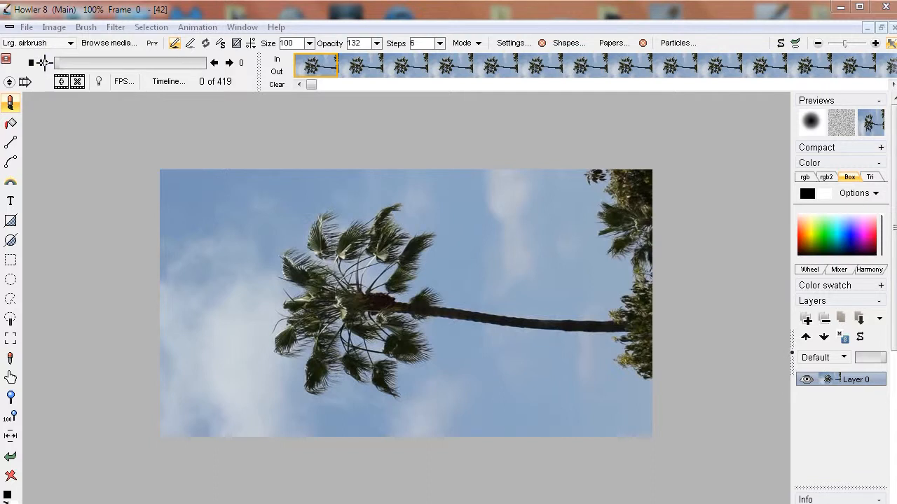
Play the slow-motion clip and scrub between frames 418 and 29 to check the palm's movement
click(43, 62)
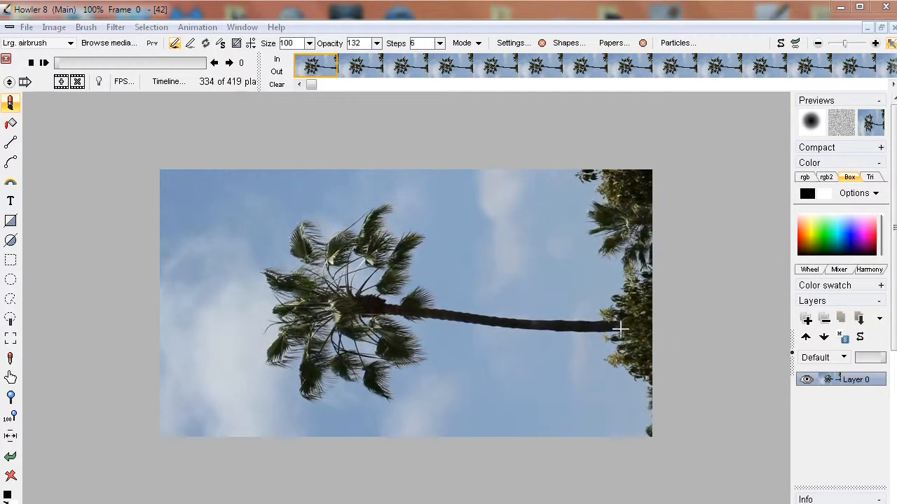
click(133, 62)
click(68, 62)
drag(68, 62, 215, 62)
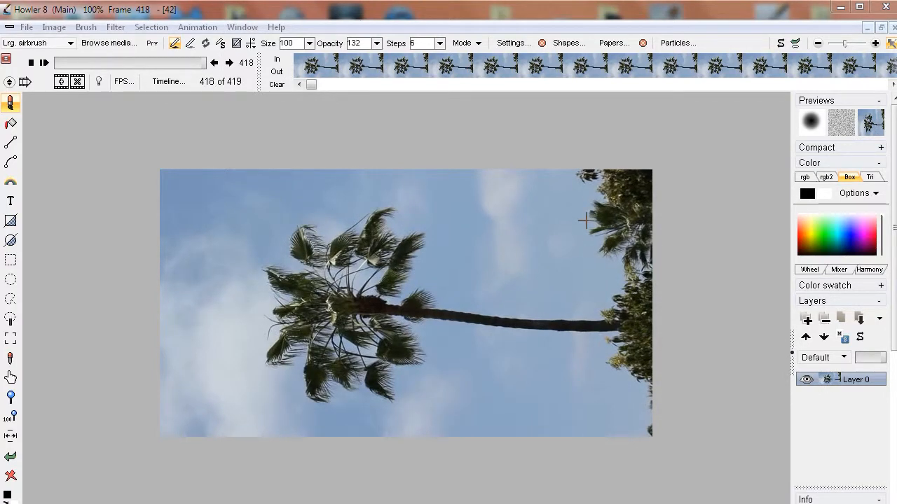
drag(124, 61, 63, 57)
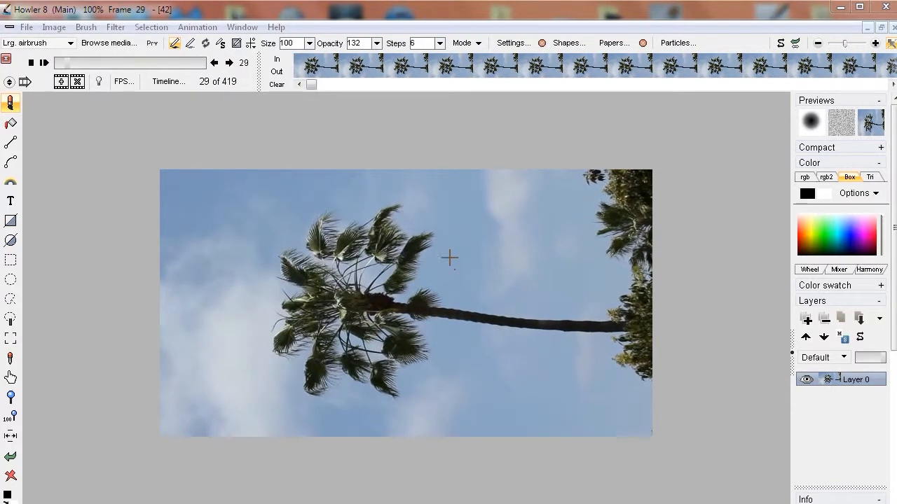